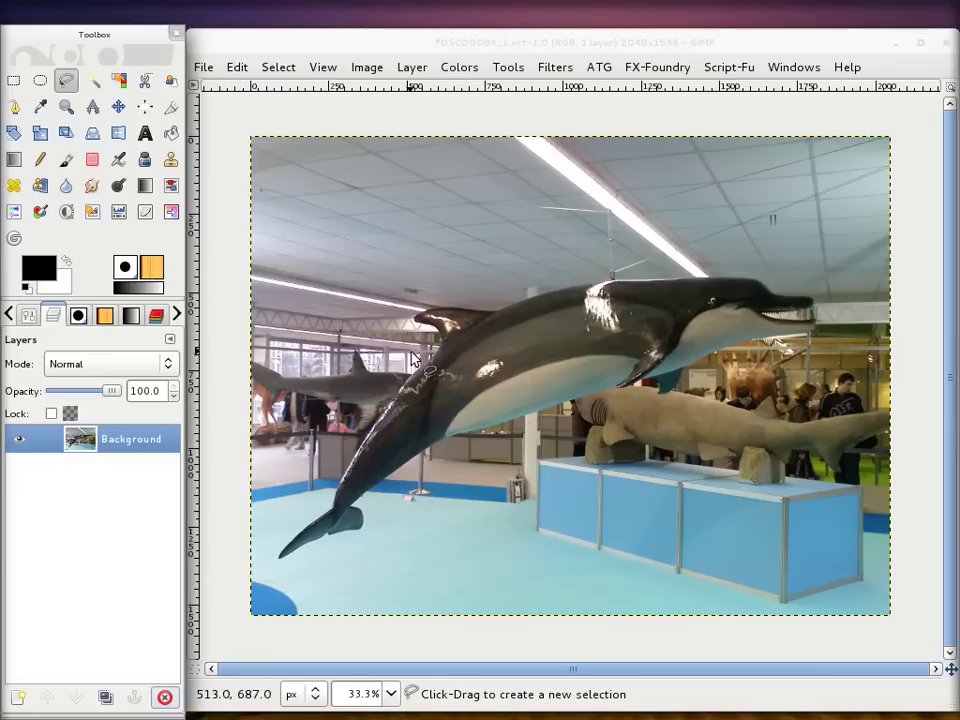
Duplicate the photo layer and place Free Select points along the dolphin's outline.
{"action": "left_click", "coordinate": [105, 697]}
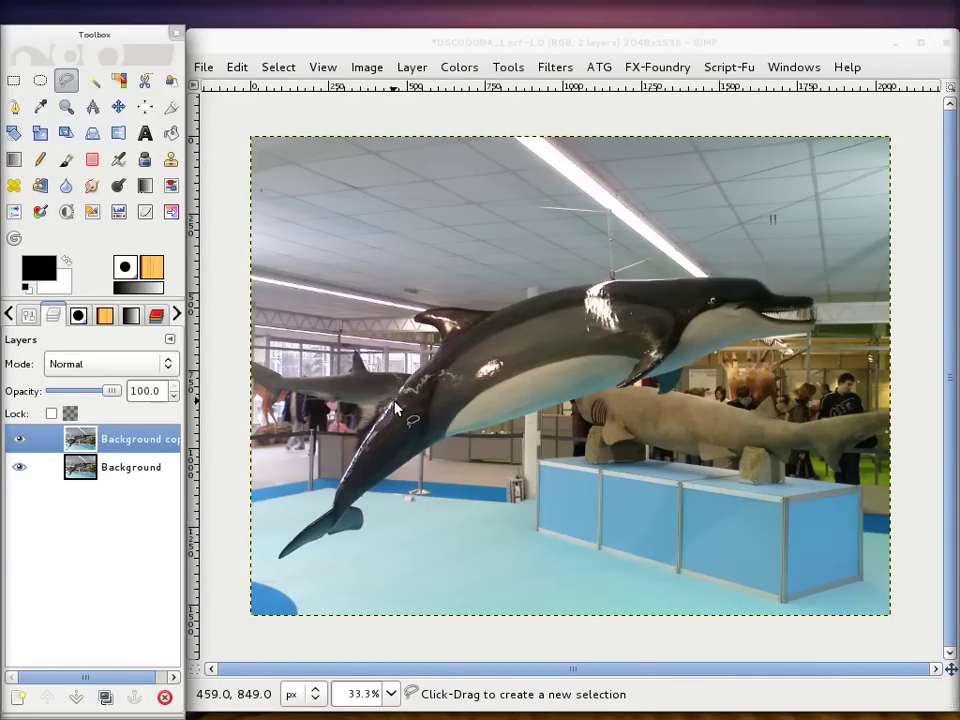
{"action": "scroll", "coordinate": [395, 408], "scroll_direction": "up", "scroll_amount": 4}
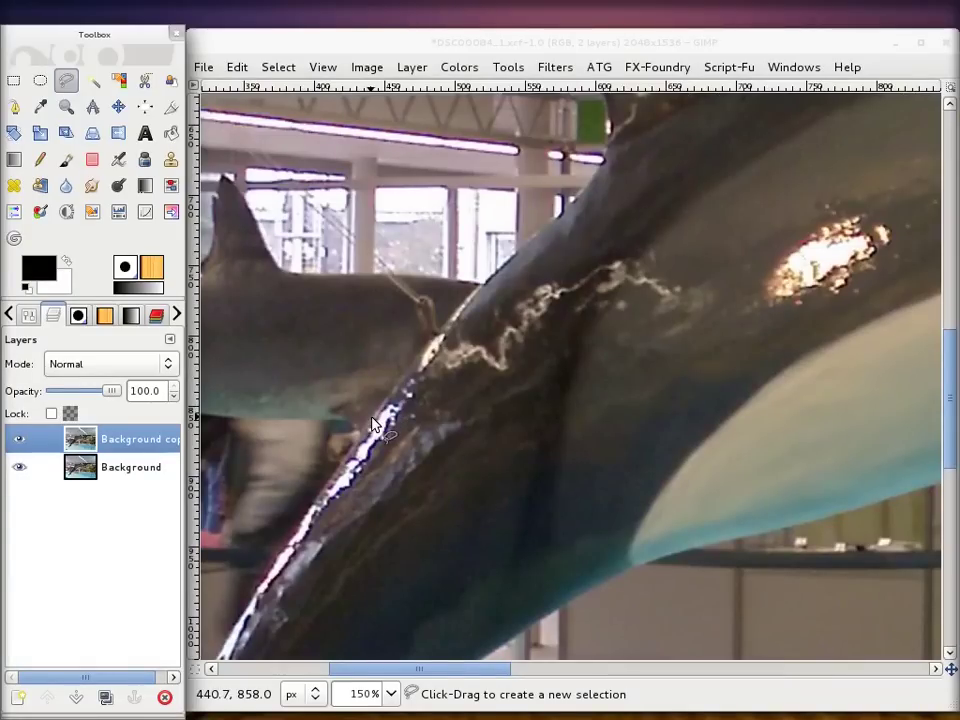
{"action": "left_click_drag", "start_coordinate": [372, 424], "coordinate": [381, 409]}
{"action": "left_click", "coordinate": [393, 386]}
{"action": "left_click", "coordinate": [419, 350]}
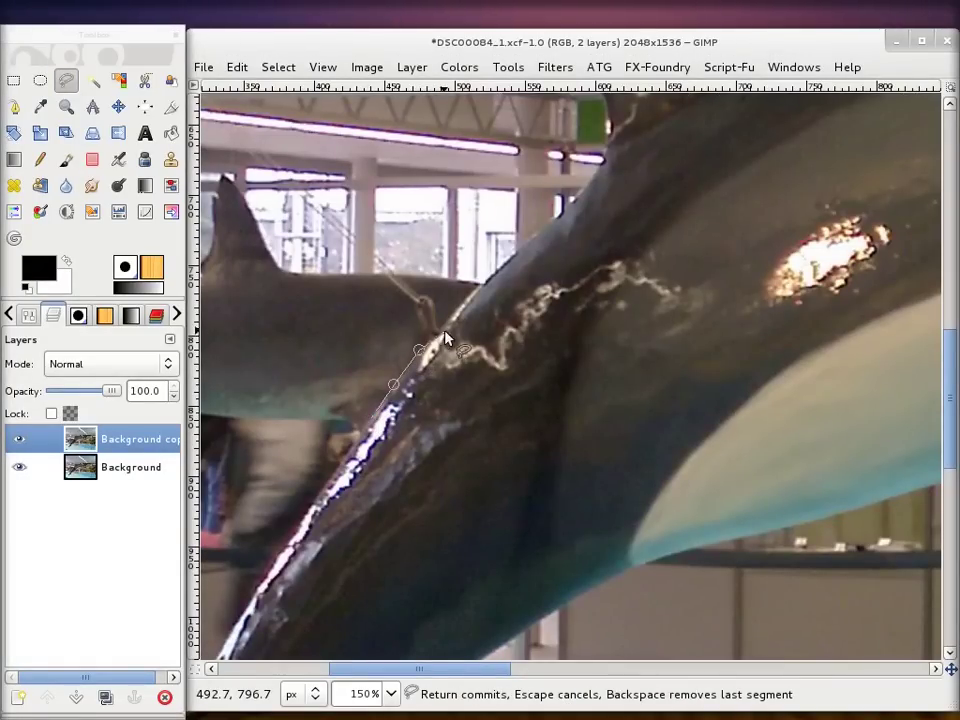
{"action": "left_click", "coordinate": [447, 313]}
{"action": "left_click", "coordinate": [476, 289]}
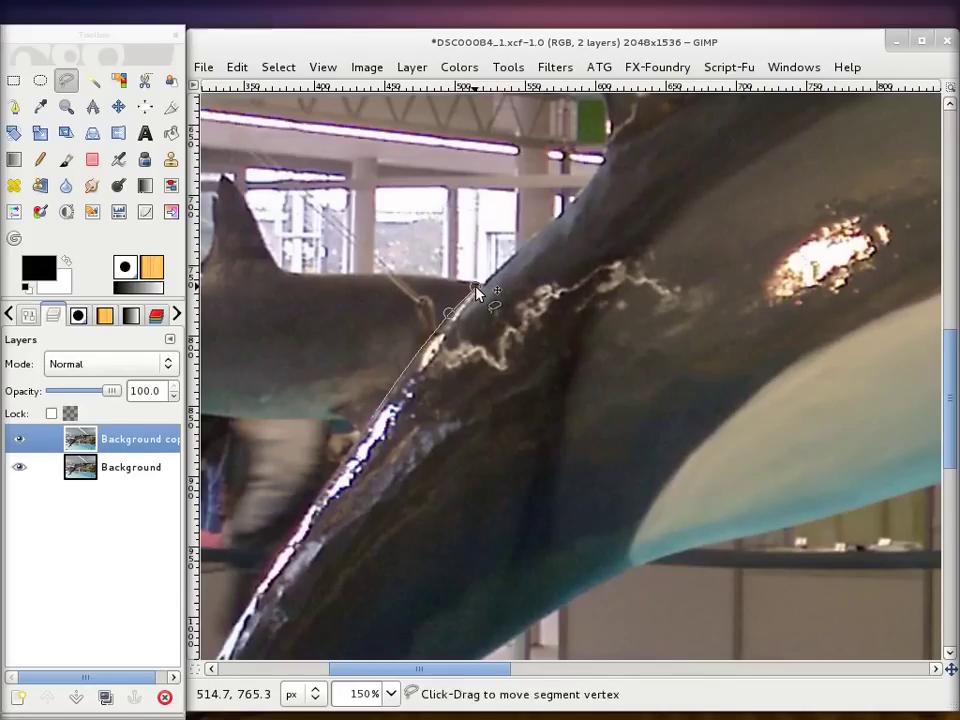
Close the dolphin outline into an active selection and zoom back out to the full image.
{"action": "key", "text": "Return"}
{"action": "left_click", "coordinate": [10, 318]}
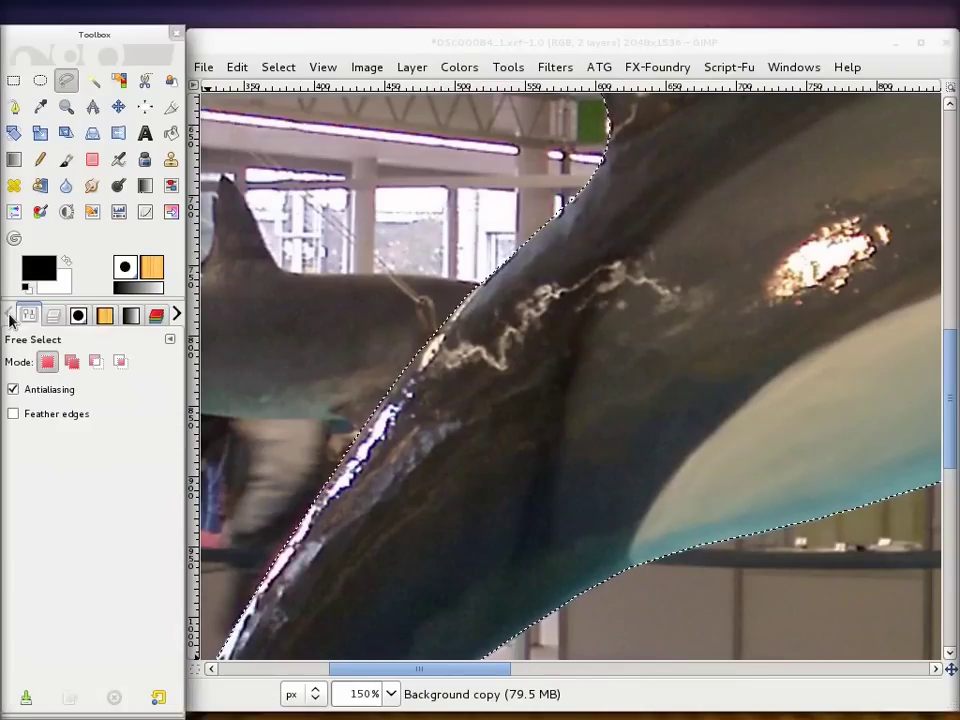
{"action": "left_click", "coordinate": [55, 318]}
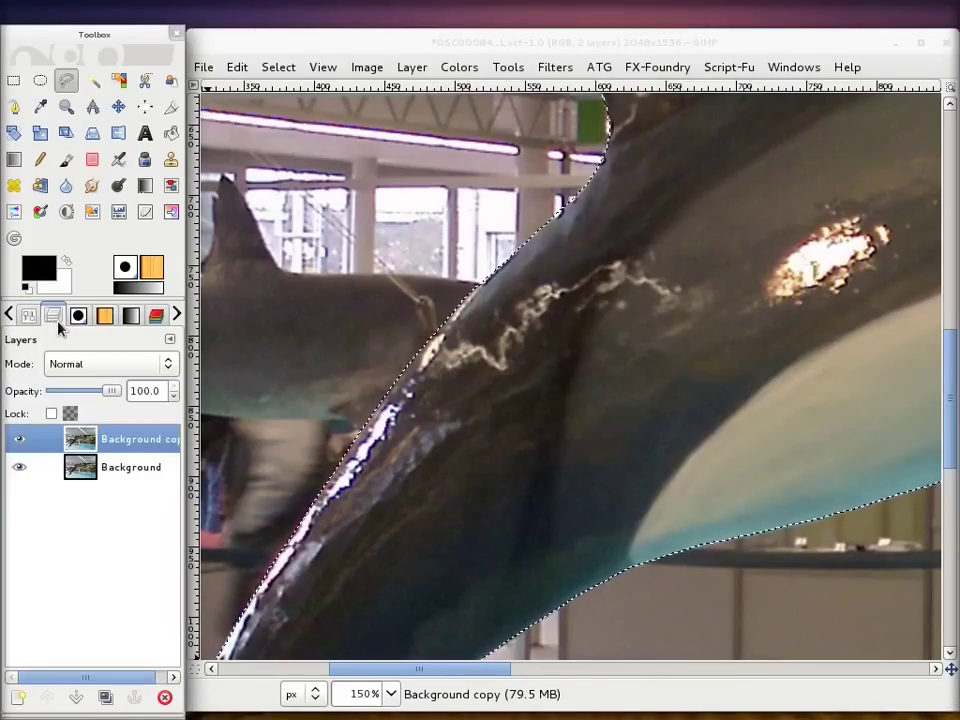
{"action": "scroll", "coordinate": [596, 328], "scroll_direction": "down", "scroll_amount": 3, "text": "ctrl"}
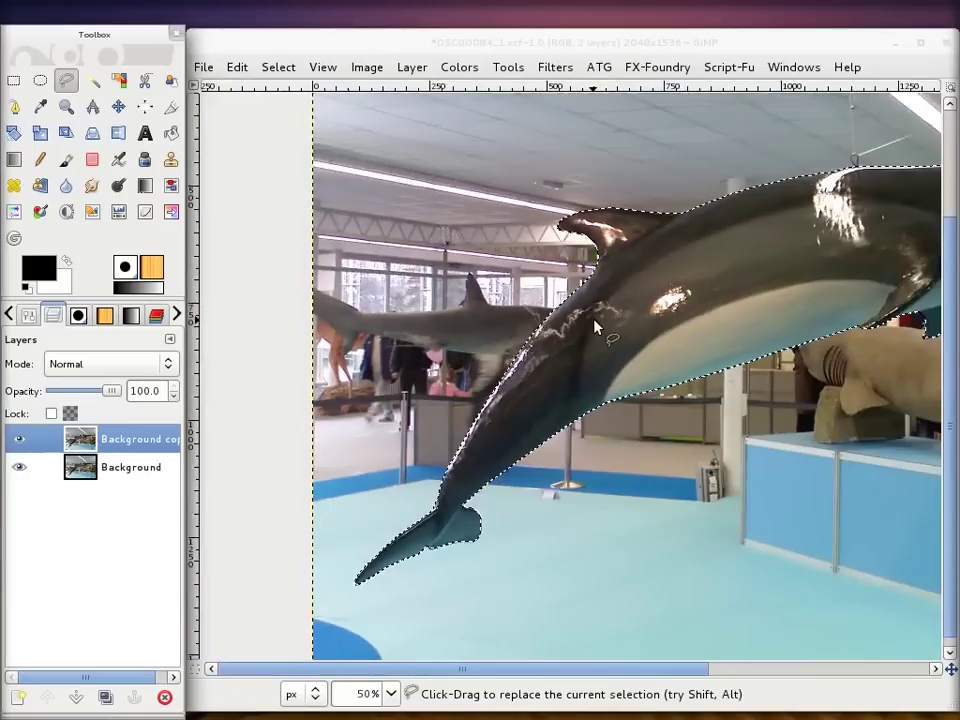
{"action": "scroll", "coordinate": [596, 328], "scroll_direction": "down", "scroll_amount": 1, "text": "ctrl"}
{"action": "scroll", "coordinate": [596, 328], "scroll_direction": "down", "scroll_amount": 1, "text": "ctrl"}
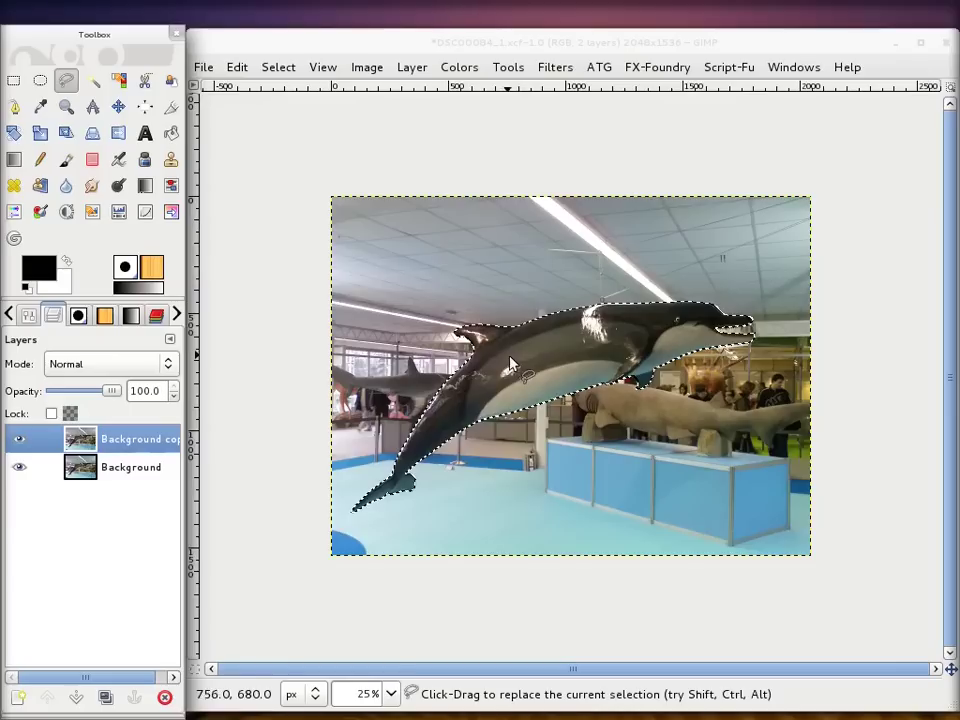
Invert the selection so everything except the dolphin is selected, and bring up the Filters menu.
{"action": "scroll", "coordinate": [510, 365], "scroll_direction": "up", "scroll_amount": 1, "text": "ctrl"}
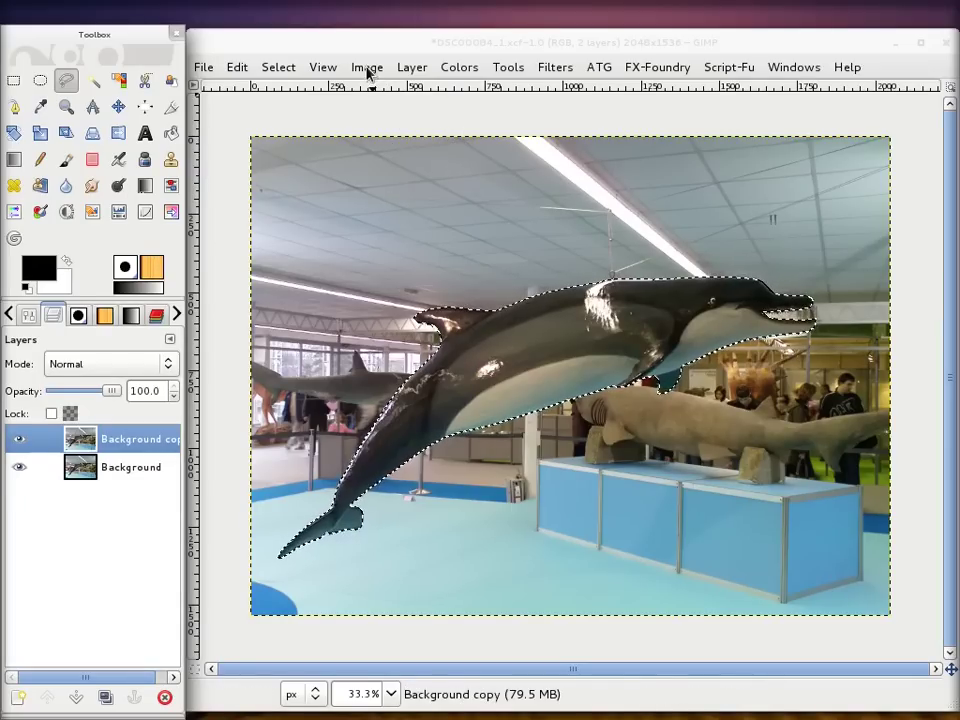
{"action": "left_click", "coordinate": [287, 72]}
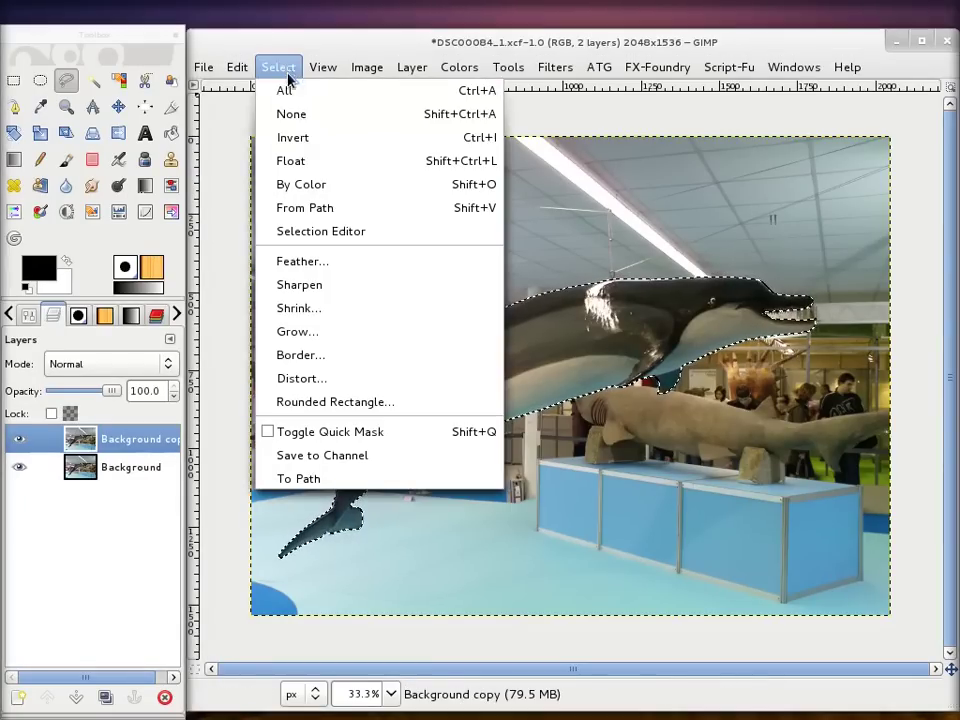
{"action": "left_click", "coordinate": [302, 137]}
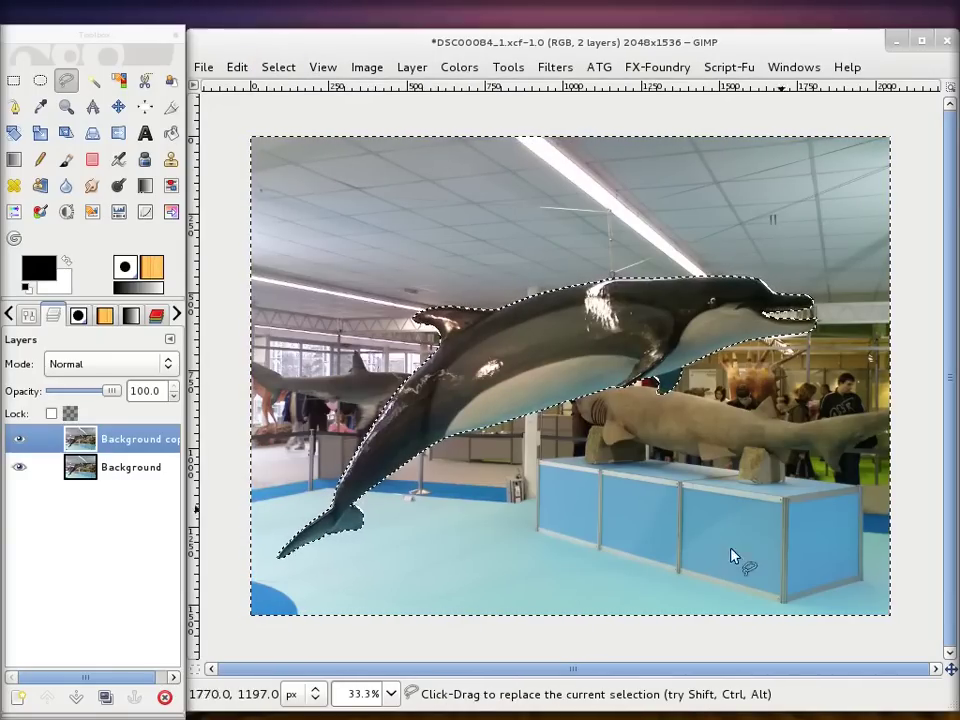
{"action": "left_click", "coordinate": [558, 72]}
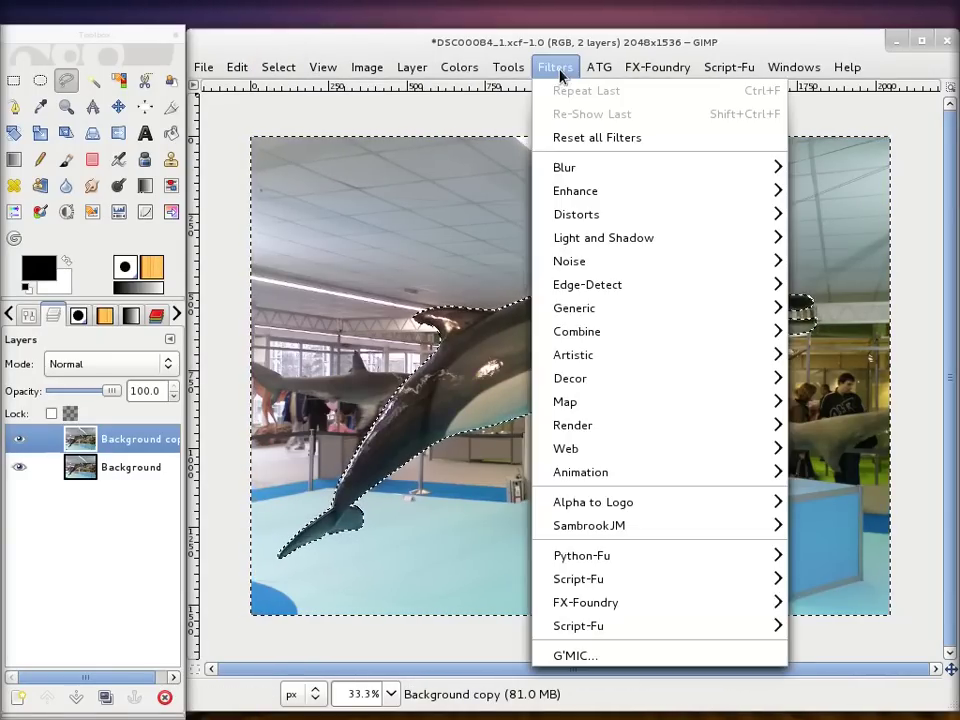
{"action": "mouse_move", "coordinate": [660, 167]}
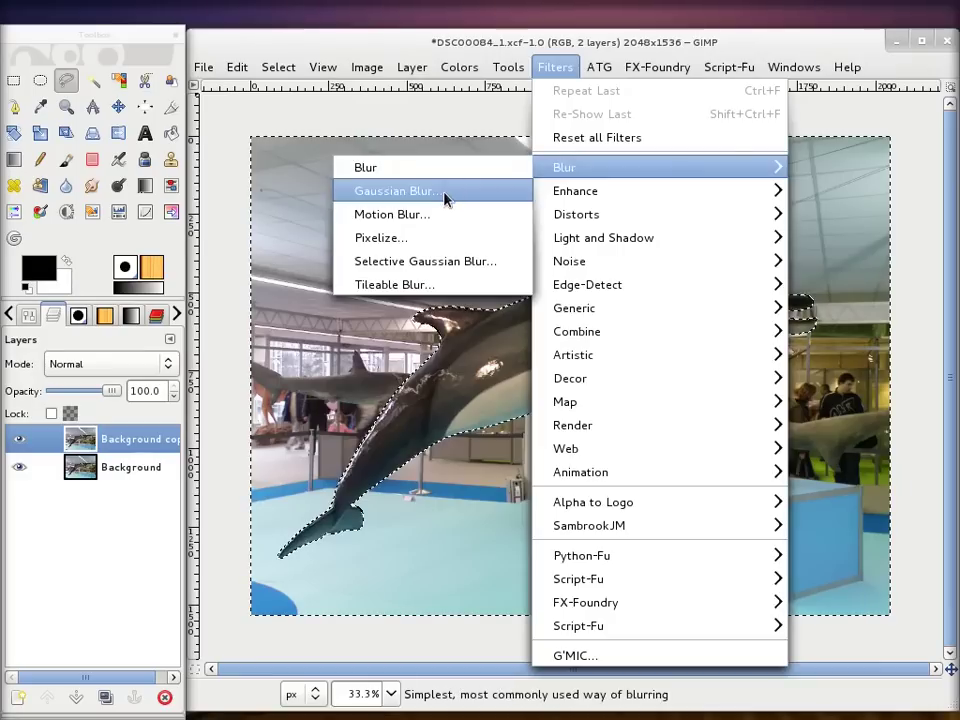
Apply a Gaussian Blur with a chained 30.0 px radius to the background around the dolphin.
{"action": "left_click", "coordinate": [446, 198]}
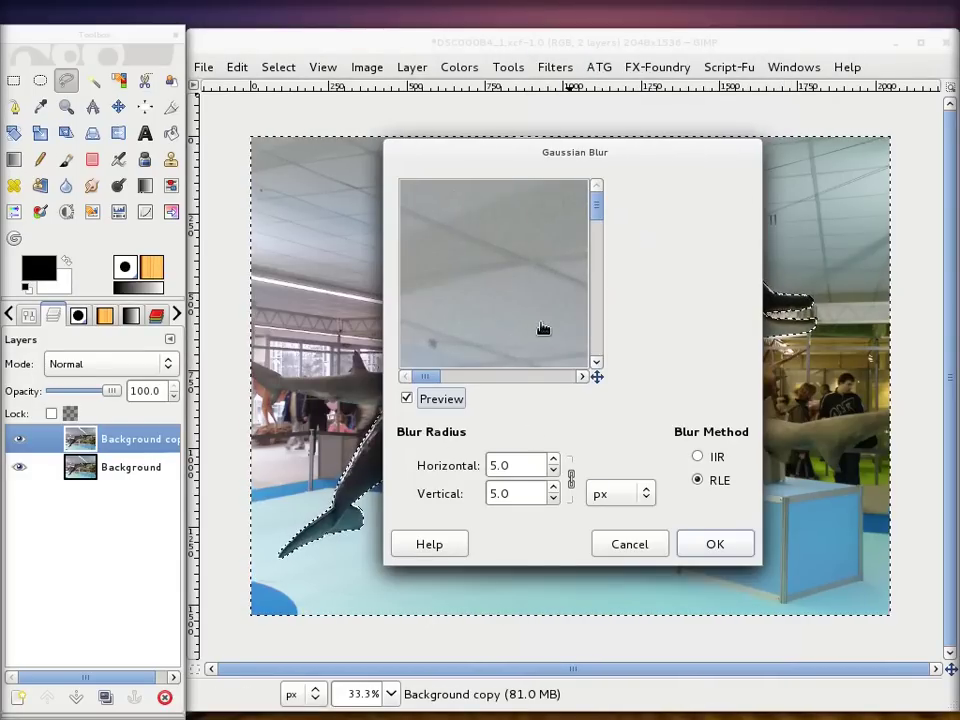
{"action": "left_click_drag", "start_coordinate": [530, 324], "coordinate": [439, 226]}
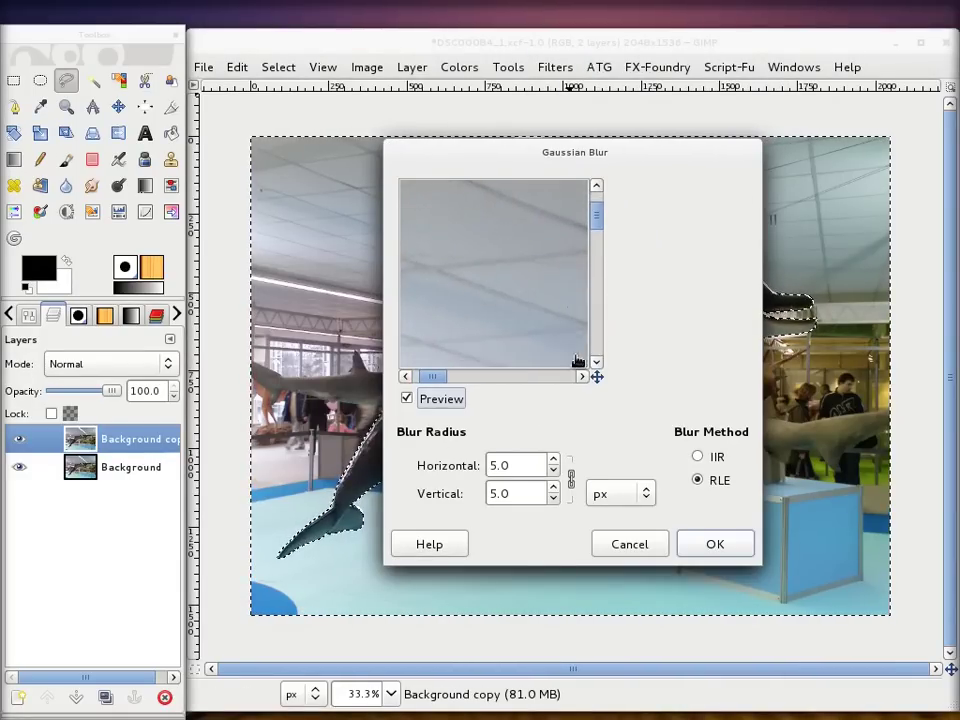
{"action": "left_click_drag", "start_coordinate": [577, 361], "coordinate": [453, 234]}
{"action": "left_click_drag", "start_coordinate": [538, 346], "coordinate": [506, 264]}
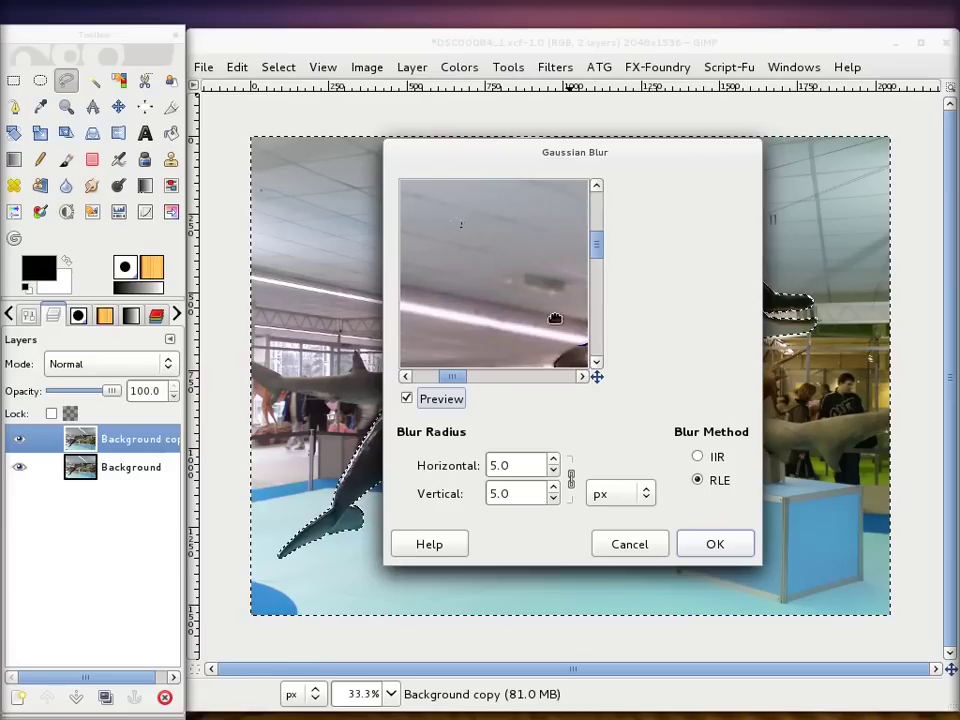
{"action": "left_click_drag", "start_coordinate": [555, 321], "coordinate": [525, 268]}
{"action": "scroll", "coordinate": [555, 461], "scroll_direction": "up", "scroll_amount": 18}
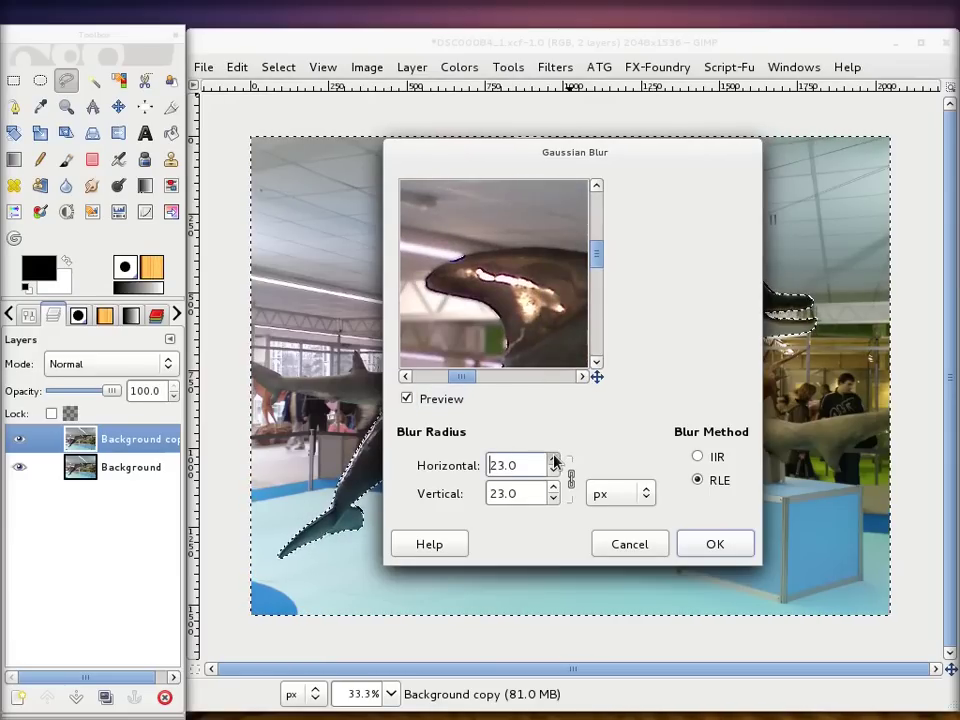
{"action": "scroll", "coordinate": [555, 461], "scroll_direction": "up", "scroll_amount": 9}
{"action": "scroll", "coordinate": [556, 462], "scroll_direction": "up", "scroll_amount": 1}
{"action": "scroll", "coordinate": [555, 463], "scroll_direction": "down", "scroll_amount": 1}
{"action": "scroll", "coordinate": [555, 464], "scroll_direction": "down", "scroll_amount": 1}
{"action": "scroll", "coordinate": [550, 465], "scroll_direction": "down", "scroll_amount": 1}
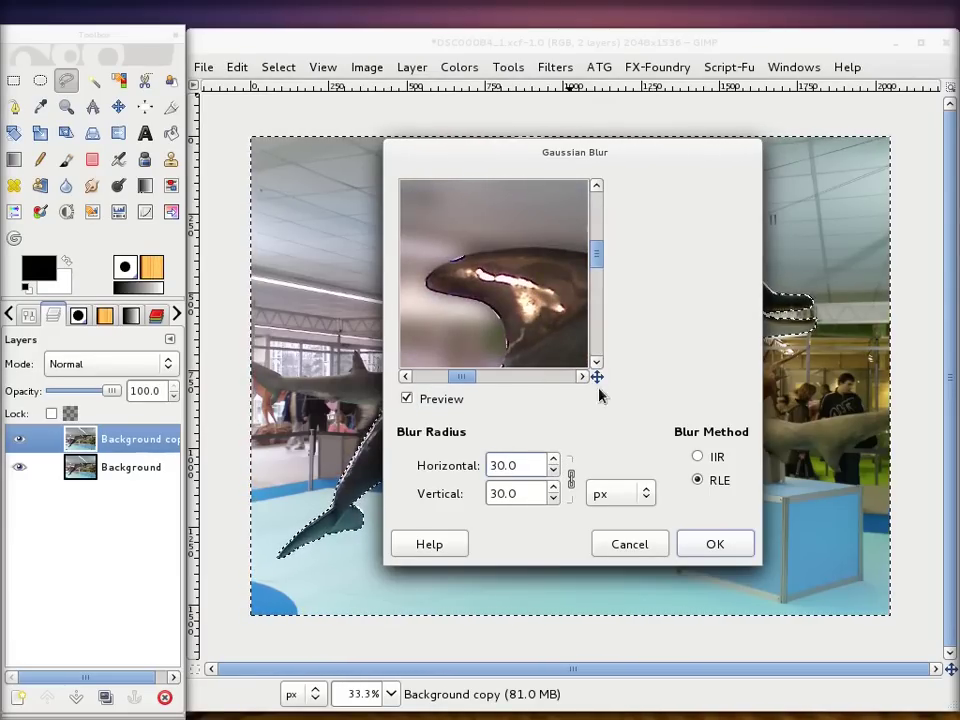
{"action": "left_click", "coordinate": [717, 546]}
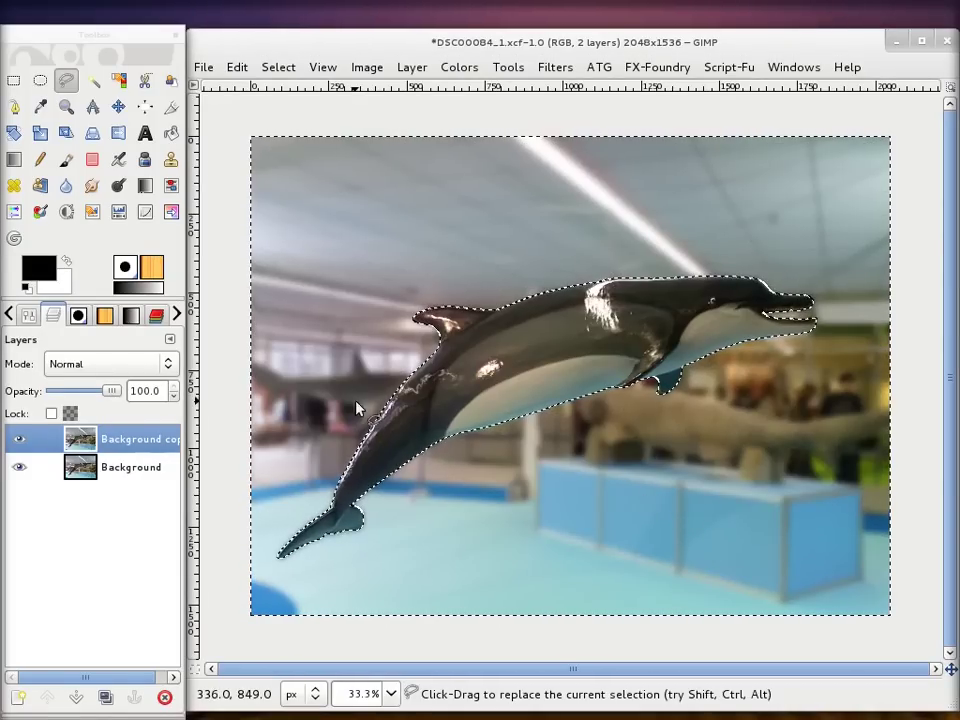
Clear the active selection with Select > None.
{"action": "left_click", "coordinate": [294, 69]}
{"action": "left_click", "coordinate": [293, 116]}
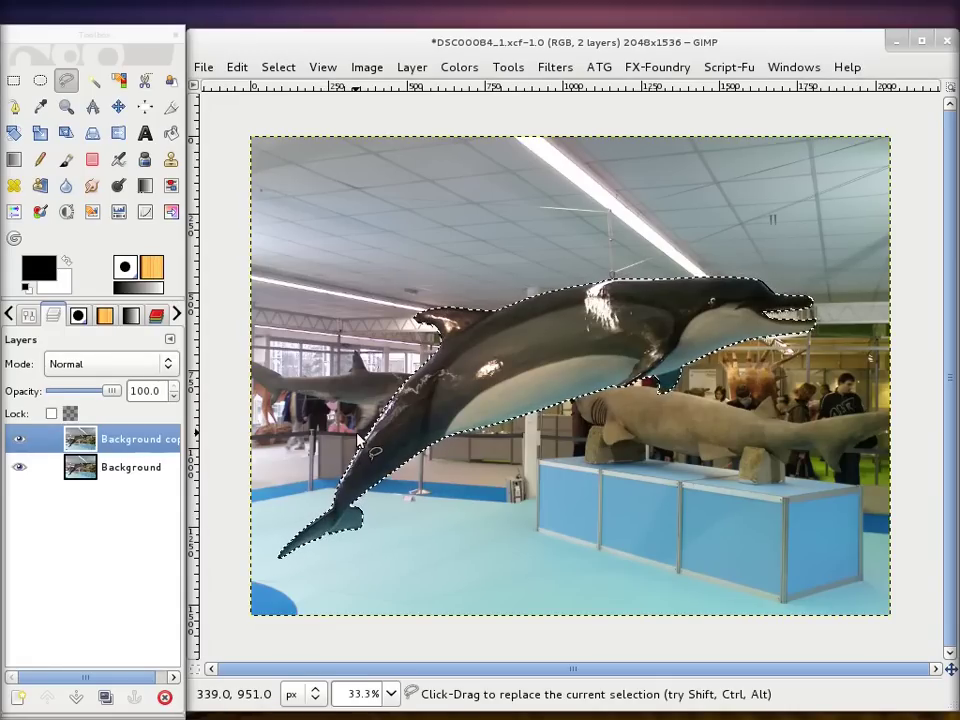
Convert the dolphin selection into a path named 'Selection' and make it visible in the Paths list.
{"action": "left_click", "coordinate": [291, 71]}
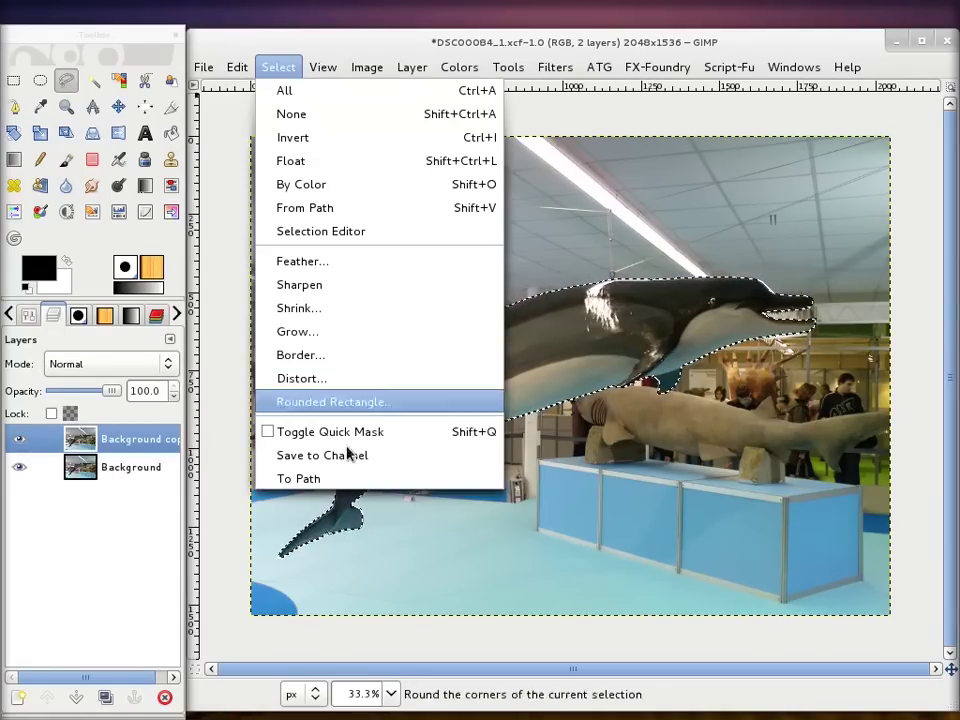
{"action": "left_click", "coordinate": [322, 484]}
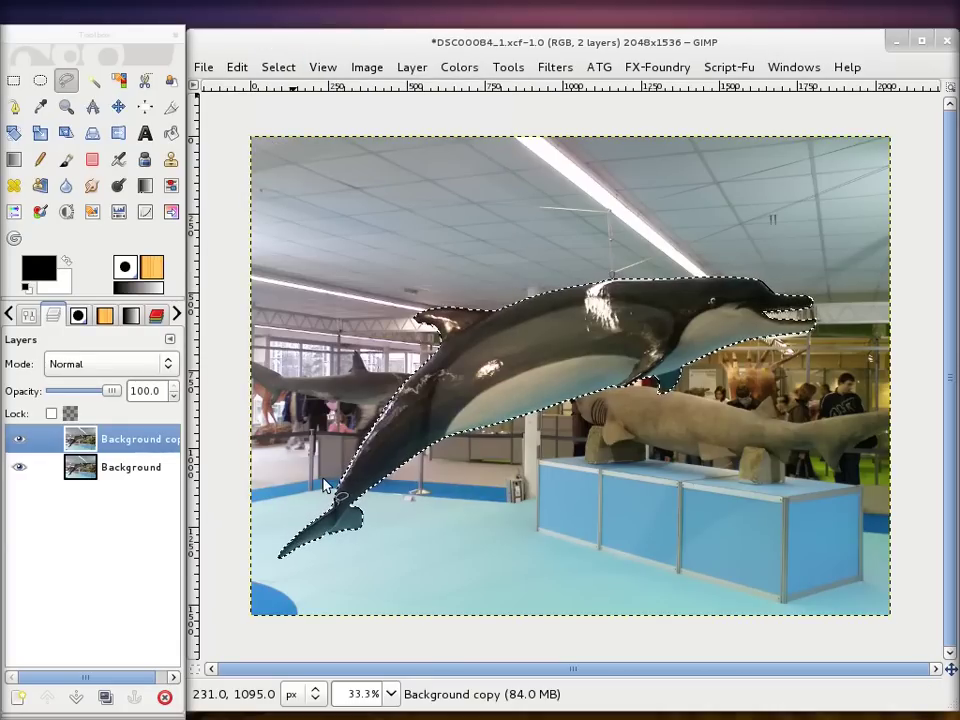
{"action": "left_click", "coordinate": [176, 316]}
{"action": "left_click", "coordinate": [176, 316]}
{"action": "left_click", "coordinate": [176, 316]}
{"action": "left_click", "coordinate": [176, 316]}
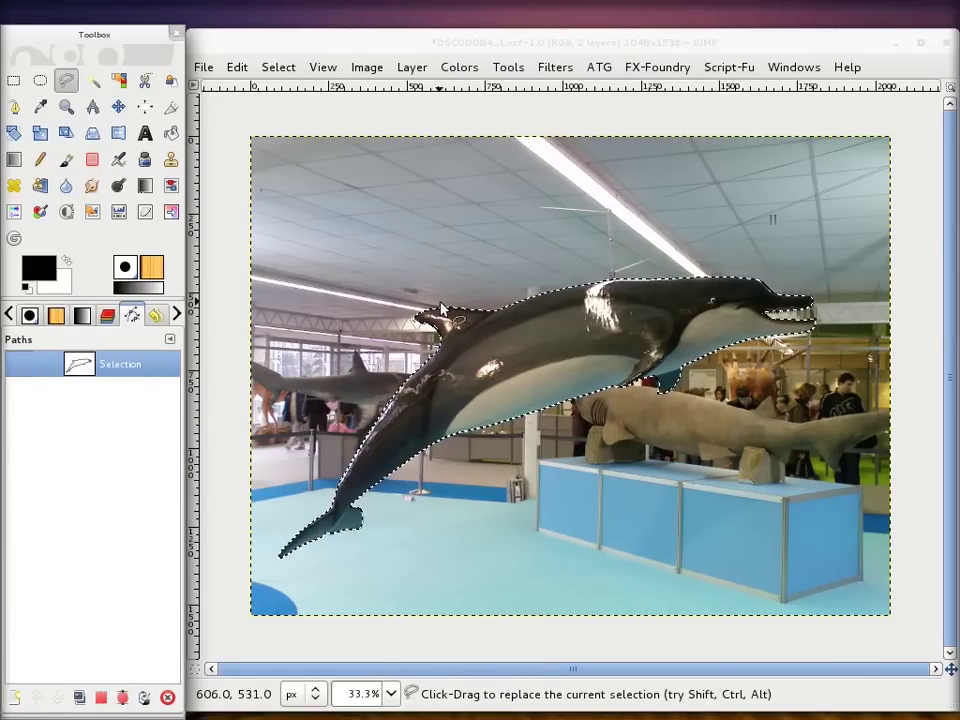
{"action": "left_click", "coordinate": [276, 69]}
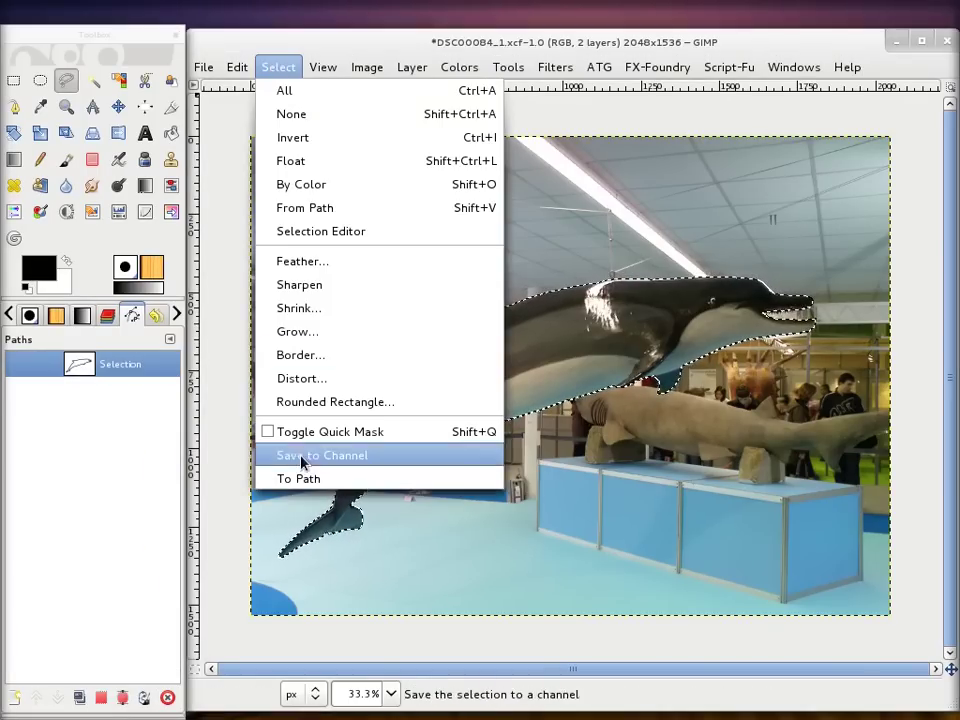
{"action": "left_click", "coordinate": [300, 456]}
{"action": "left_click", "coordinate": [253, 314]}
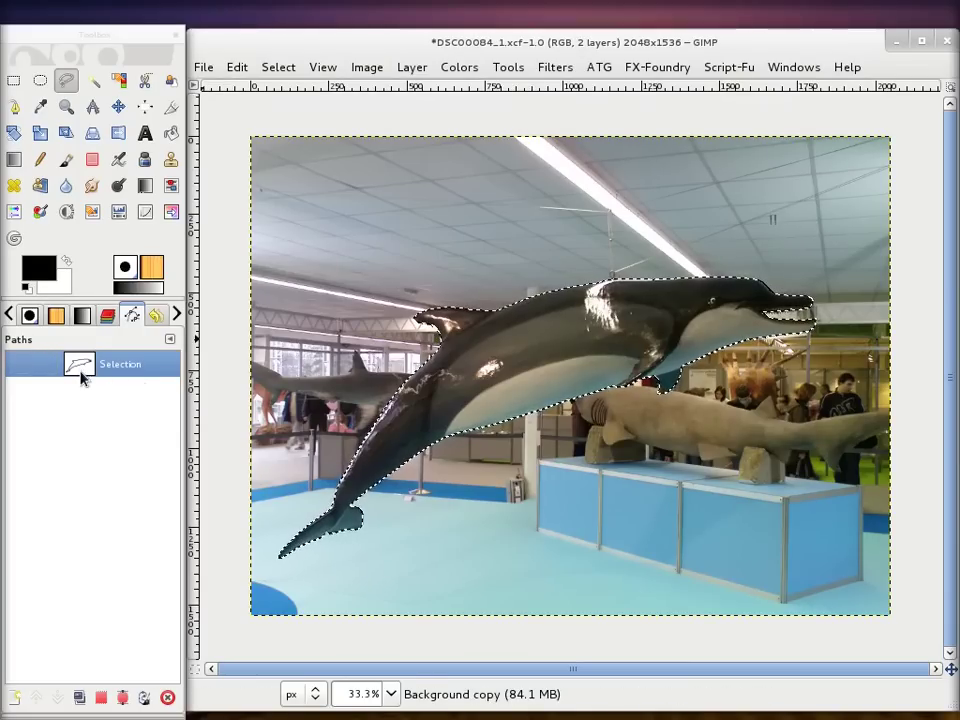
{"action": "left_click", "coordinate": [18, 366]}
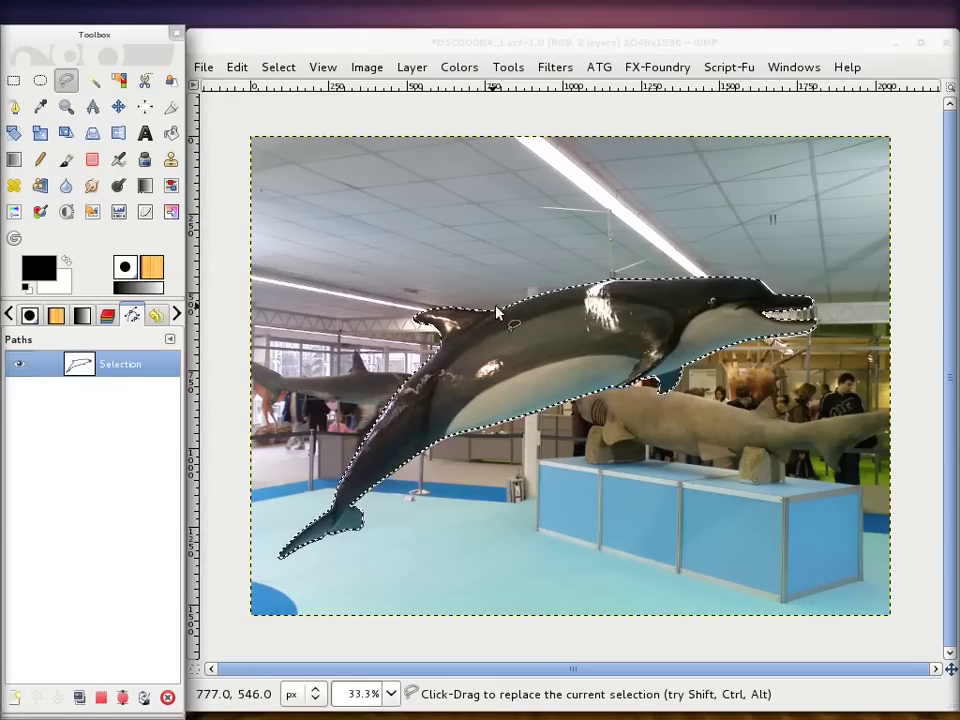
{"action": "scroll", "coordinate": [497, 313], "scroll_direction": "up", "scroll_amount": 1}
{"action": "scroll", "coordinate": [493, 307], "scroll_direction": "up", "scroll_amount": 2}
{"action": "scroll", "coordinate": [505, 328], "scroll_direction": "up", "scroll_amount": 1}
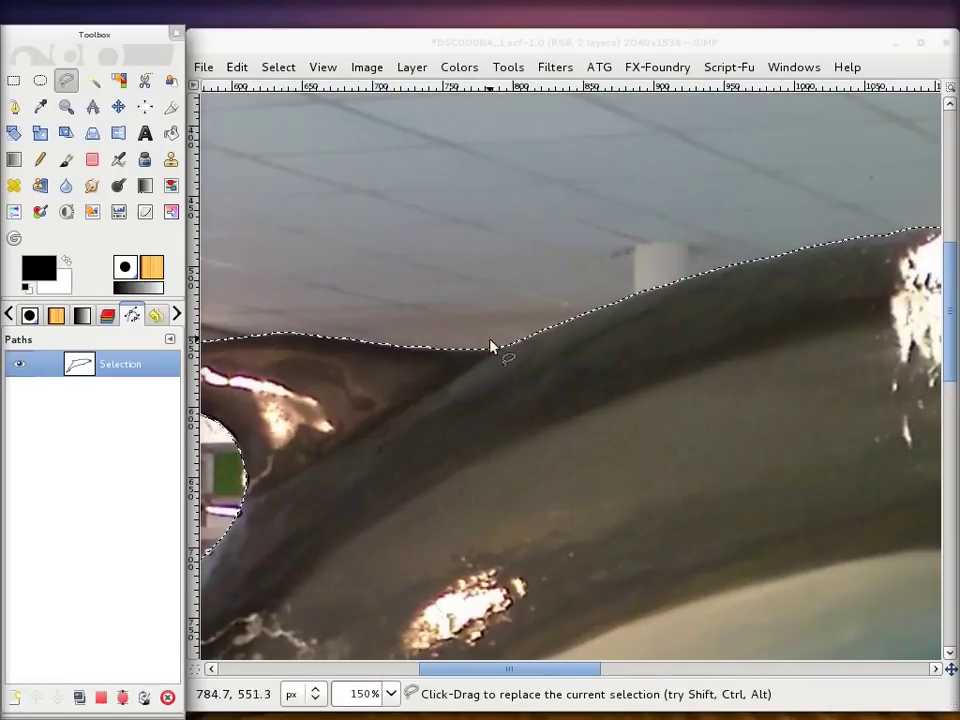
{"action": "left_click", "coordinate": [280, 67]}
{"action": "left_click", "coordinate": [290, 116]}
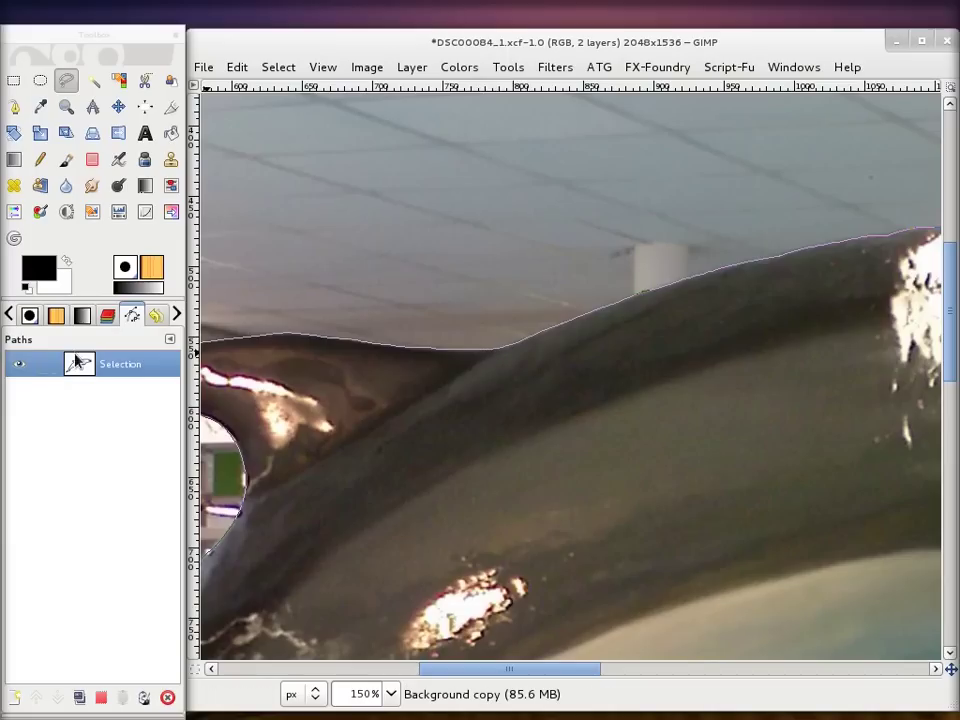
{"action": "left_click", "coordinate": [14, 372]}
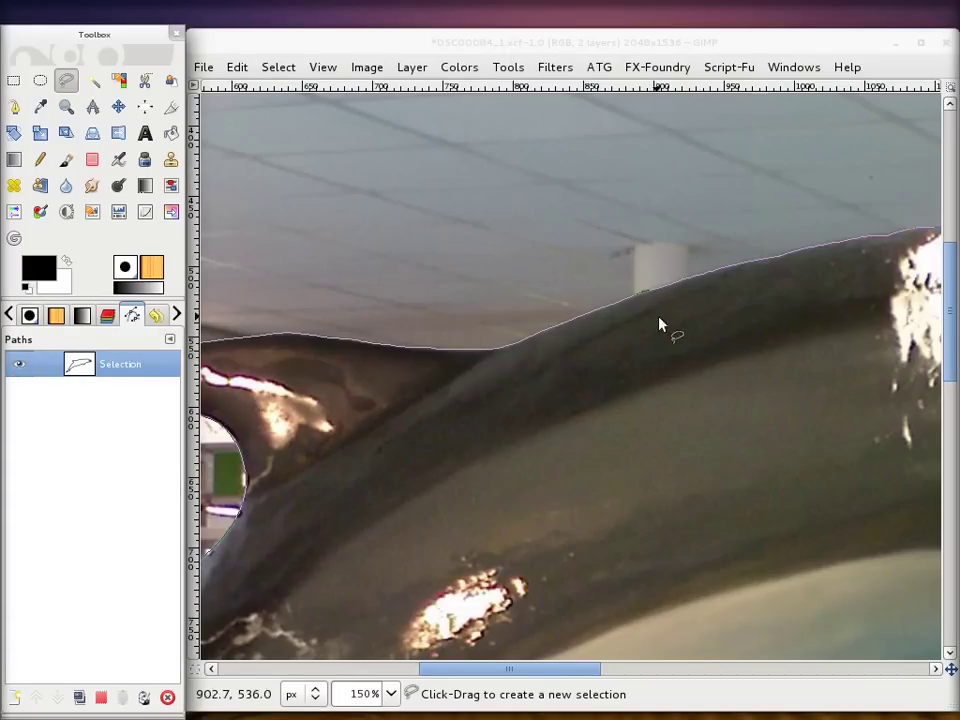
{"action": "left_click_drag", "start_coordinate": [684, 328], "coordinate": [356, 462]}
{"action": "left_click_drag", "start_coordinate": [735, 397], "coordinate": [360, 407]}
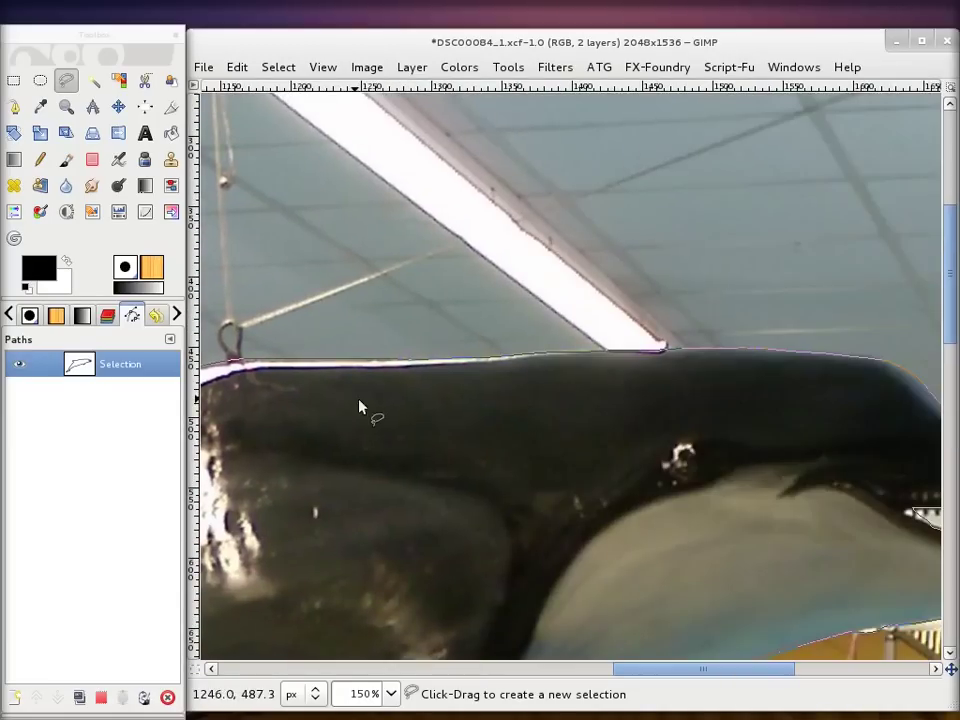
{"action": "scroll", "coordinate": [700, 460], "scroll_direction": "right", "scroll_amount": 4}
{"action": "scroll", "coordinate": [680, 490], "scroll_direction": "down", "scroll_amount": 2}
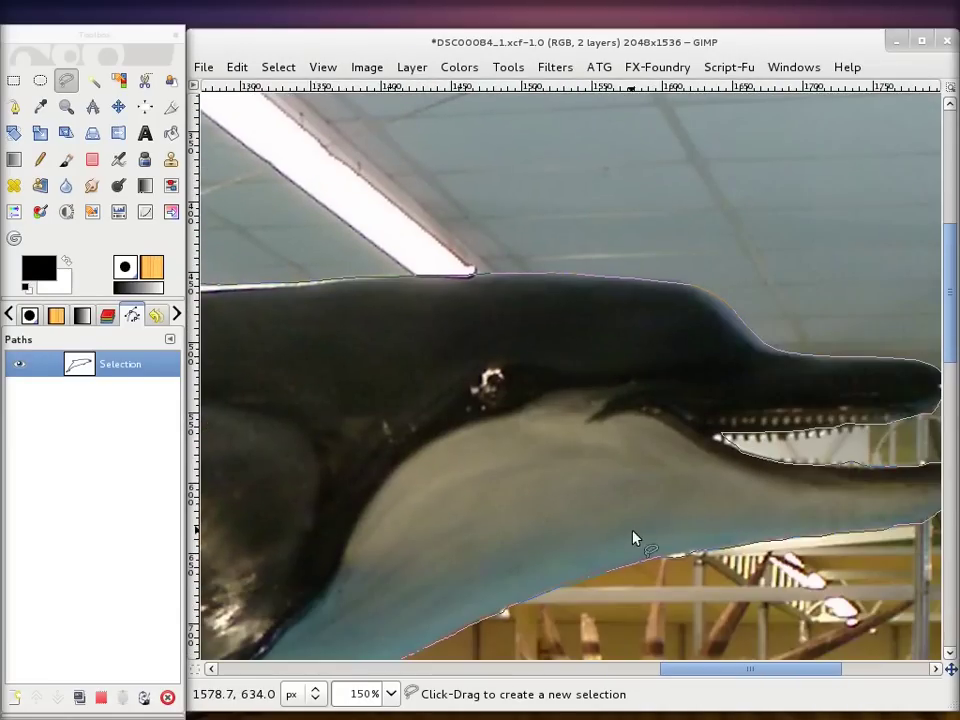
{"action": "scroll", "coordinate": [633, 538], "scroll_direction": "down", "scroll_amount": 5}
{"action": "scroll", "coordinate": [601, 397], "scroll_direction": "left", "scroll_amount": 2}
{"action": "scroll", "coordinate": [480, 405], "scroll_direction": "down", "scroll_amount": 5}
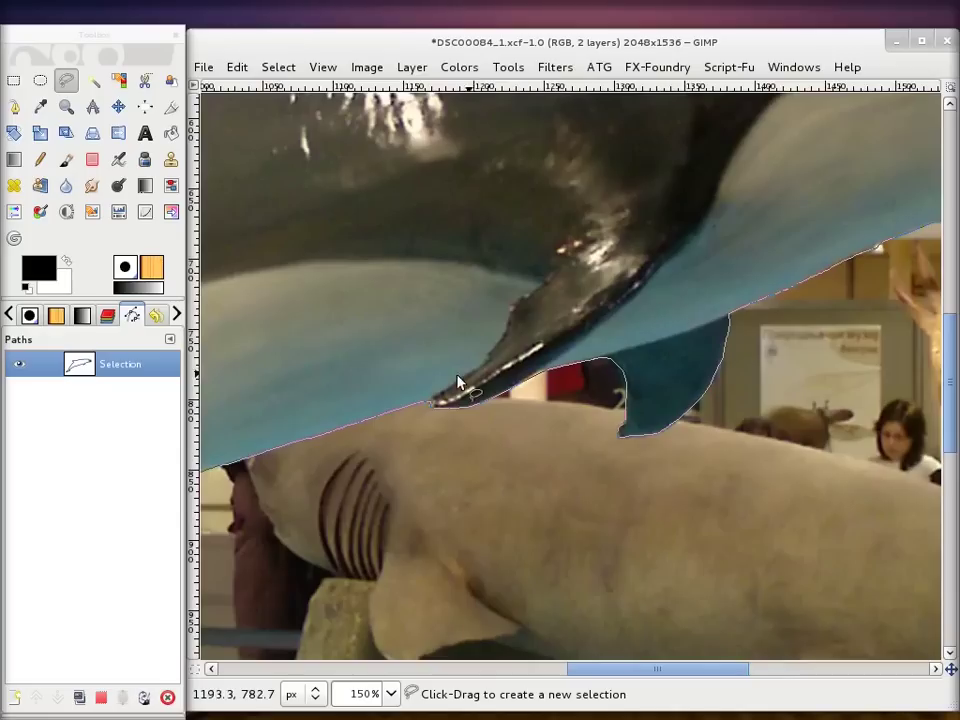
{"action": "scroll", "coordinate": [400, 360], "scroll_direction": "left", "scroll_amount": 5}
{"action": "scroll", "coordinate": [340, 325], "scroll_direction": "left", "scroll_amount": 6}
{"action": "scroll", "coordinate": [322, 283], "scroll_direction": "left", "scroll_amount": 6}
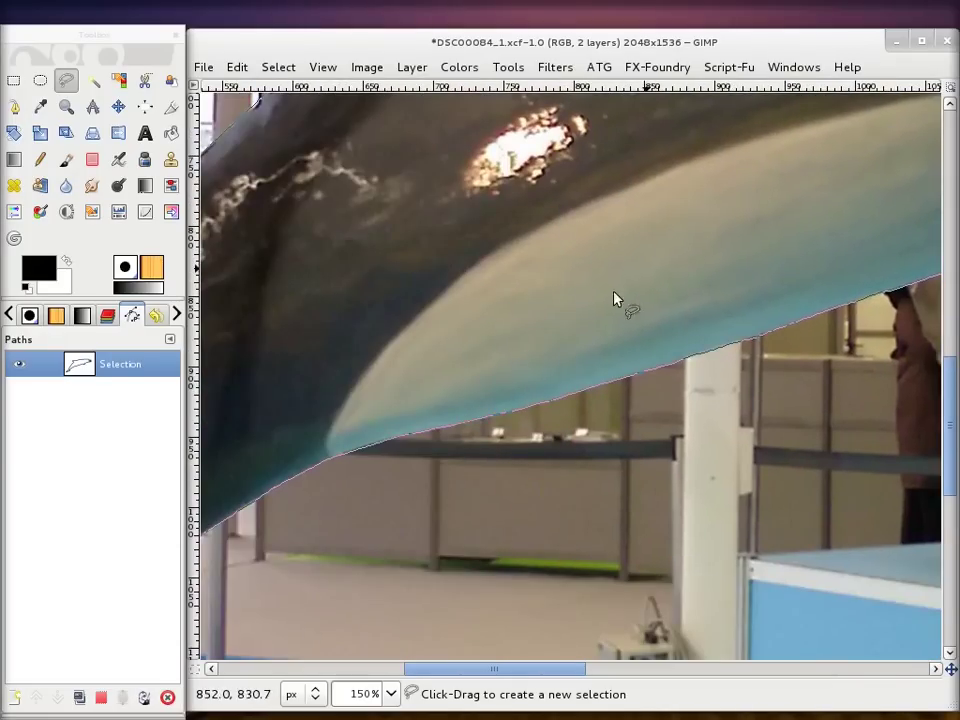
{"action": "scroll", "coordinate": [318, 403], "scroll_direction": "down", "scroll_amount": 2}
{"action": "scroll", "coordinate": [480, 360], "scroll_direction": "left", "scroll_amount": 5}
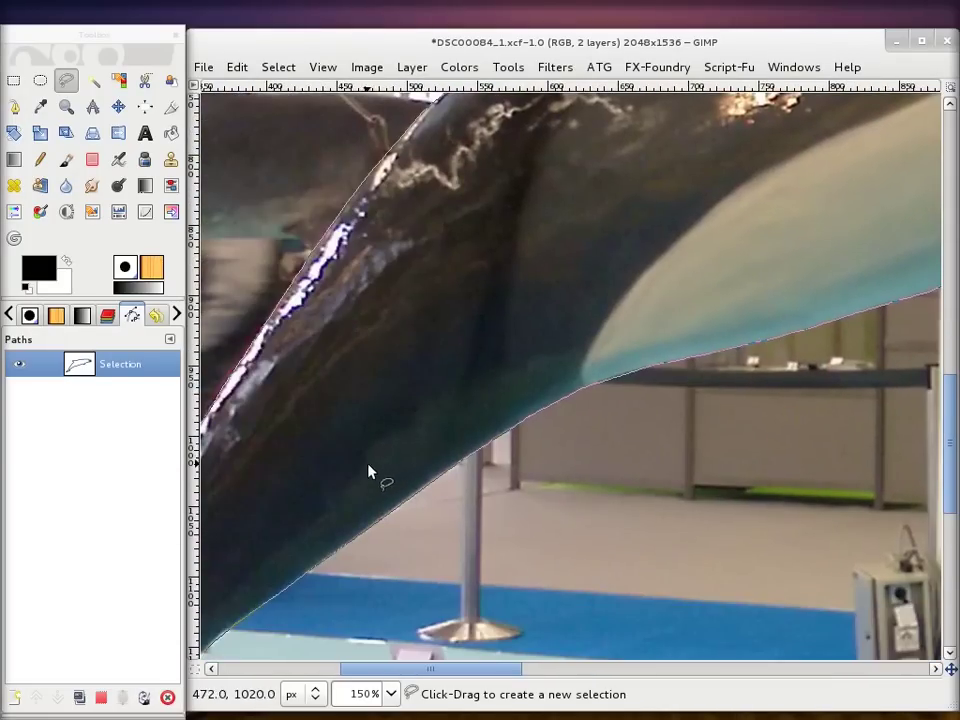
{"action": "scroll", "coordinate": [369, 472], "scroll_direction": "down", "scroll_amount": 2}
{"action": "scroll", "coordinate": [630, 270], "scroll_direction": "left", "scroll_amount": 4}
{"action": "scroll", "coordinate": [520, 365], "scroll_direction": "down", "scroll_amount": 2}
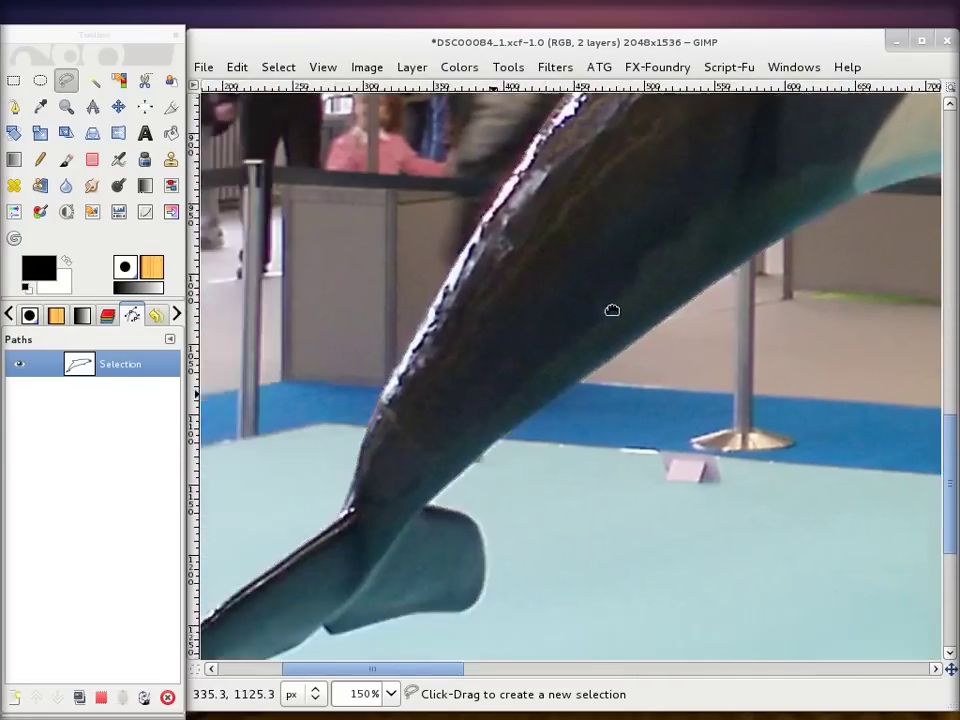
{"action": "scroll", "coordinate": [611, 311], "scroll_direction": "left", "scroll_amount": 4}
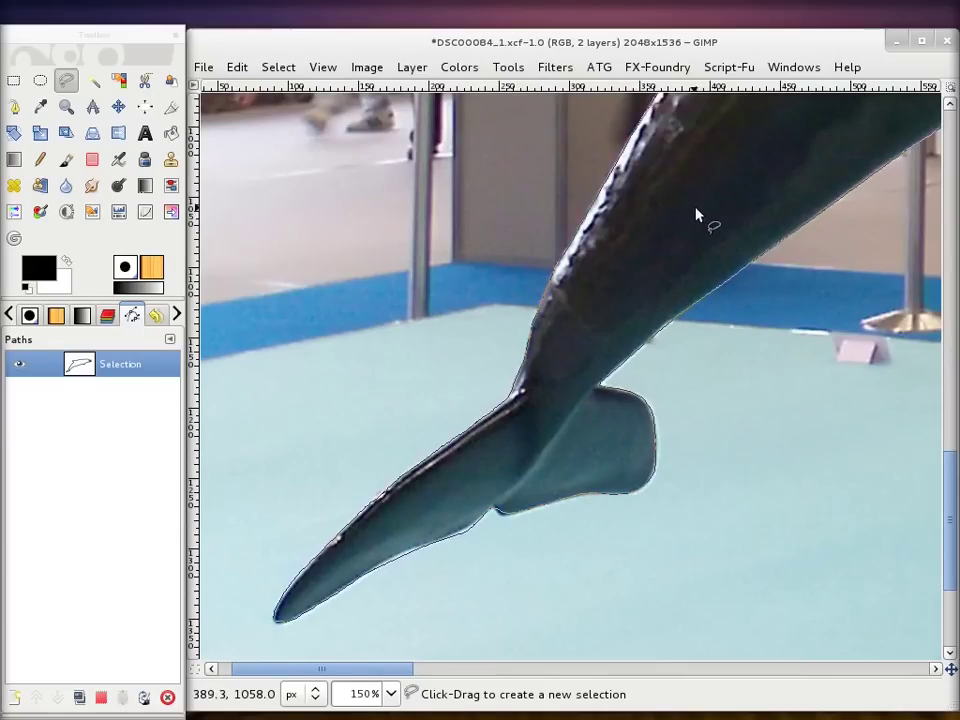
{"action": "left_click_drag", "start_coordinate": [563, 340], "coordinate": [453, 450]}
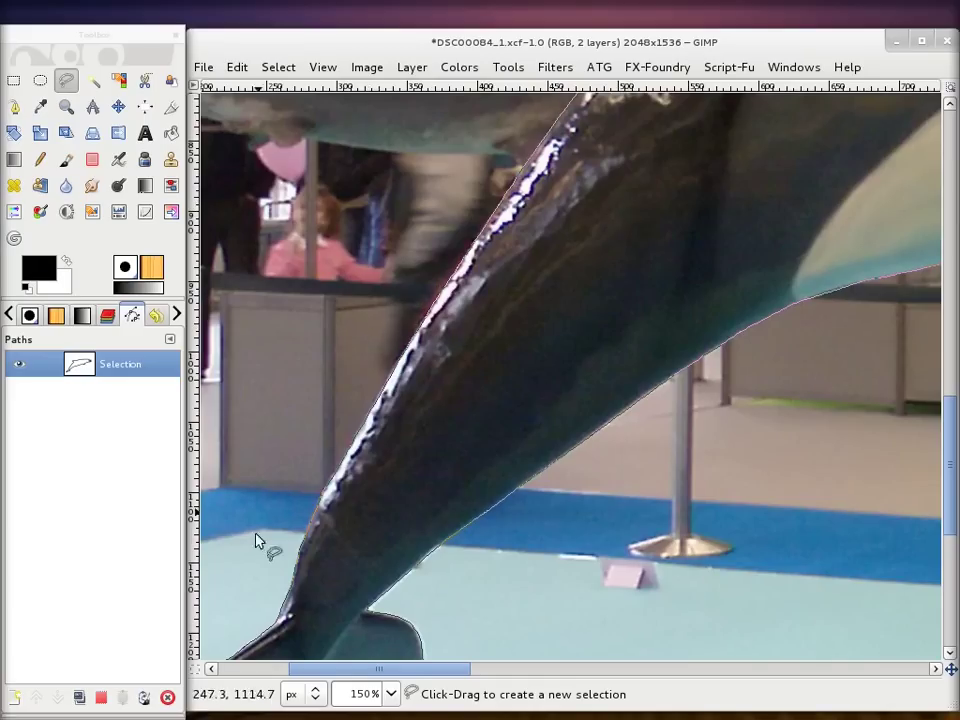
Load the 'Selection' path back as a dolphin selection and hide the path.
{"action": "left_click", "coordinate": [103, 699]}
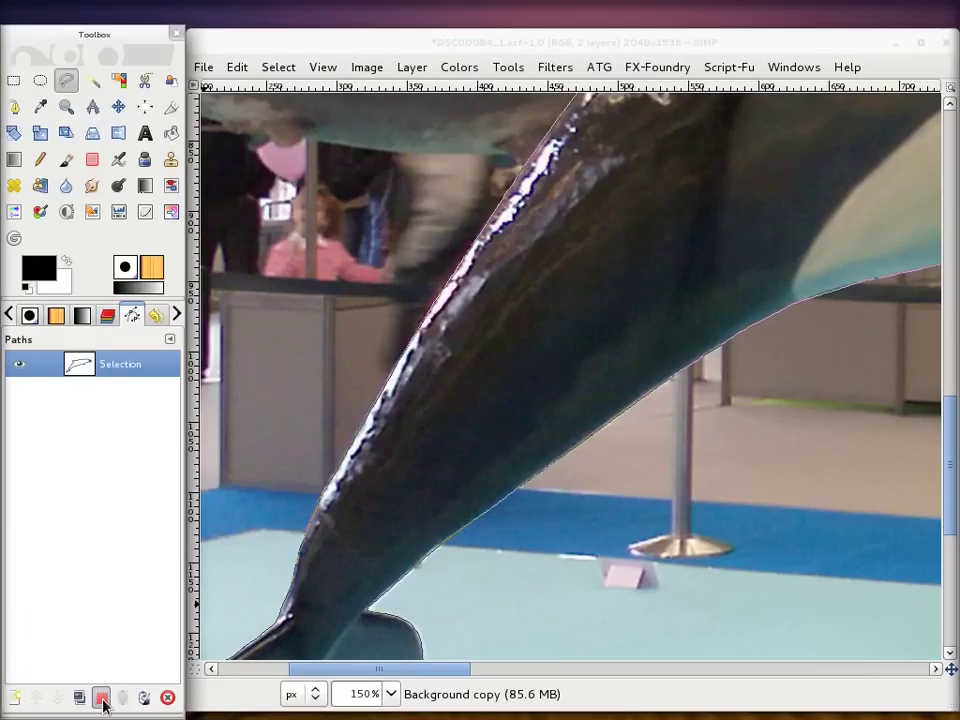
{"action": "left_click", "coordinate": [102, 698]}
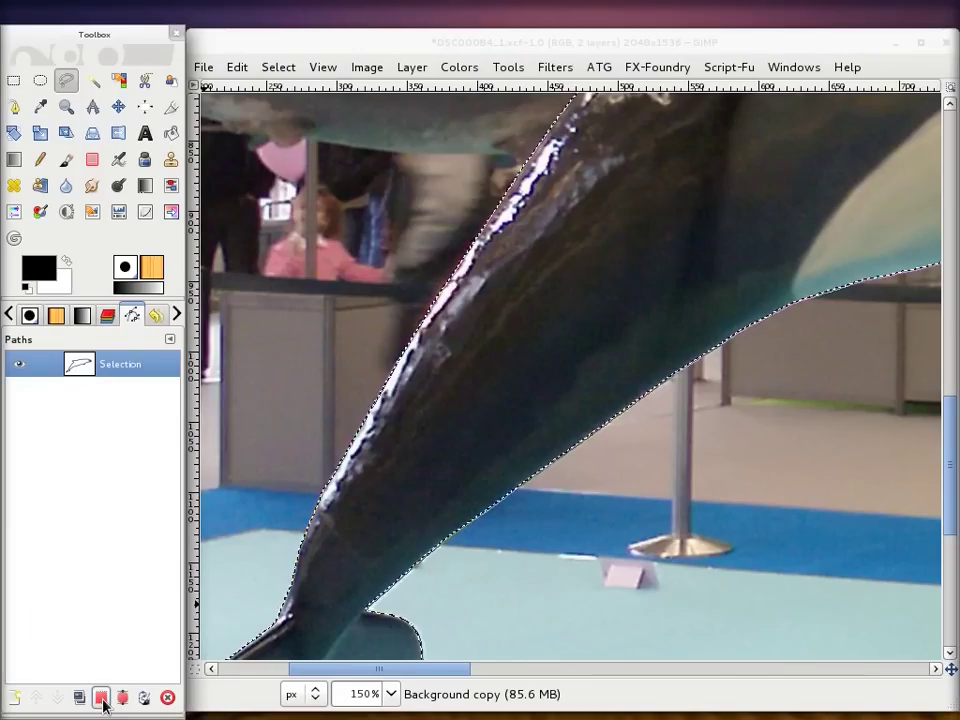
{"action": "mouse_move", "coordinate": [677, 199]}
{"action": "left_mouse_down"}
{"action": "mouse_move", "coordinate": [362, 452]}
{"action": "mouse_move", "coordinate": [640, 242]}
{"action": "mouse_move", "coordinate": [574, 466]}
{"action": "left_mouse_up"}
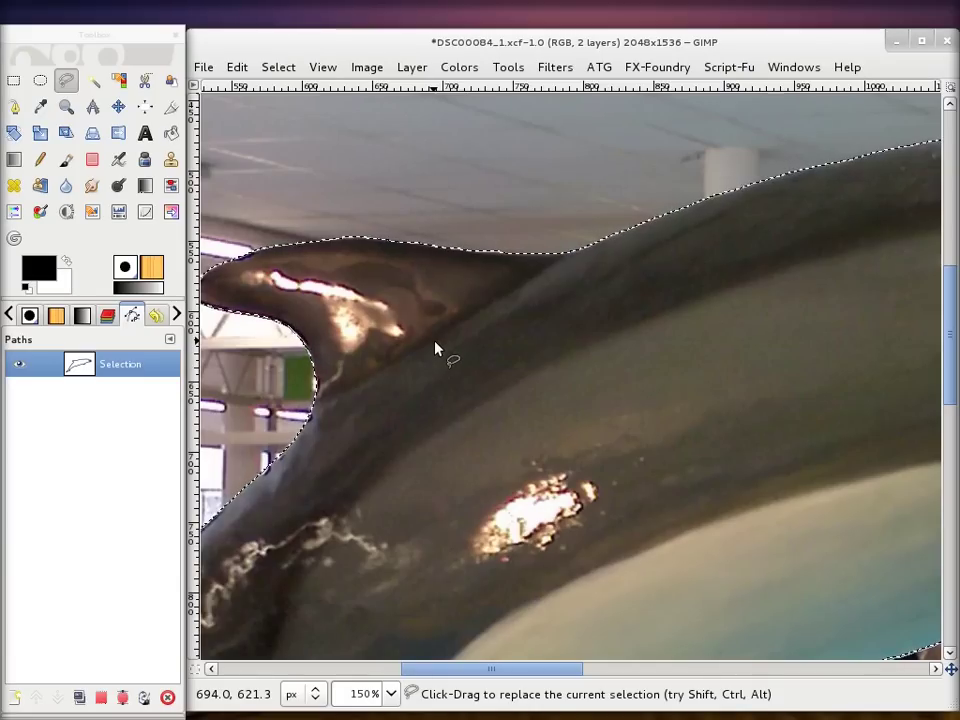
{"action": "left_click", "coordinate": [18, 366]}
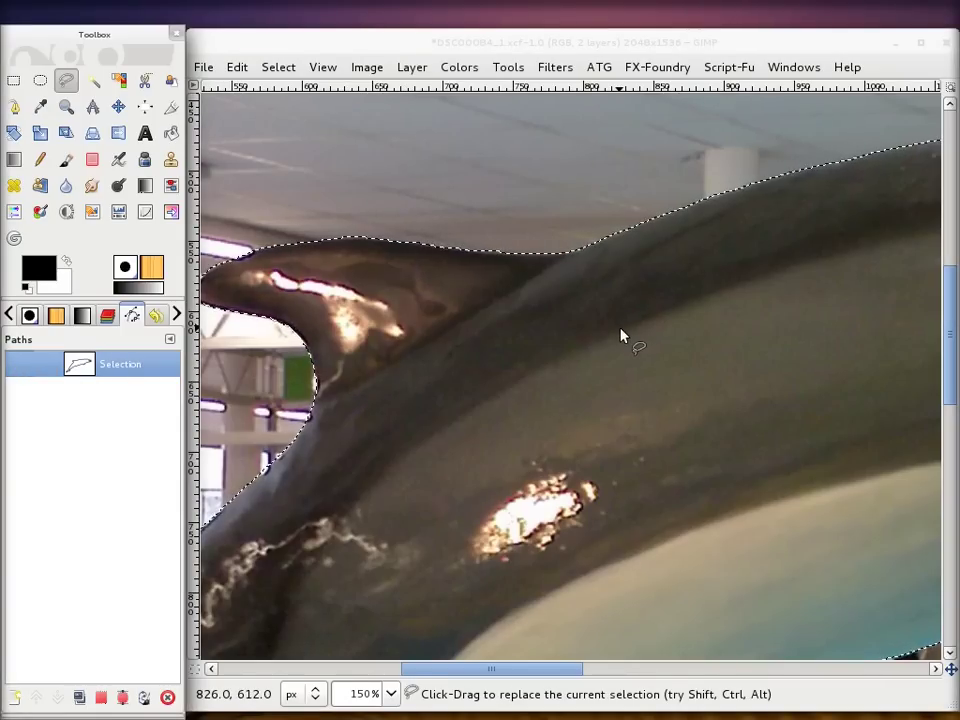
{"action": "scroll", "coordinate": [531, 328], "scroll_direction": "down", "scroll_amount": 1}
{"action": "scroll", "coordinate": [531, 328], "scroll_direction": "down", "scroll_amount": 2}
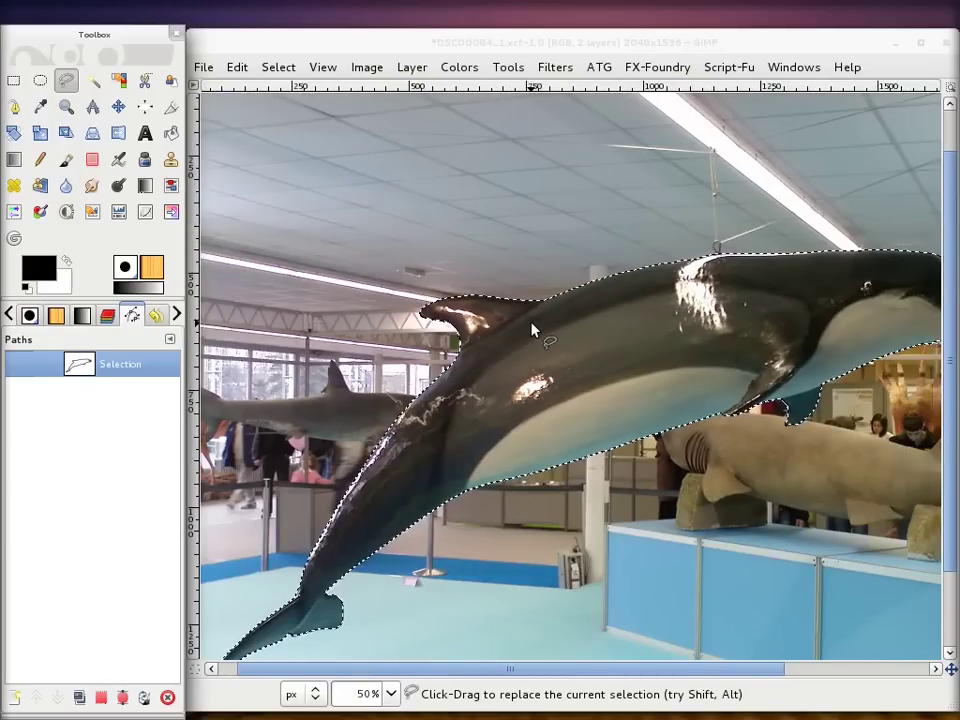
{"action": "scroll", "coordinate": [531, 328], "scroll_direction": "down", "scroll_amount": 1}
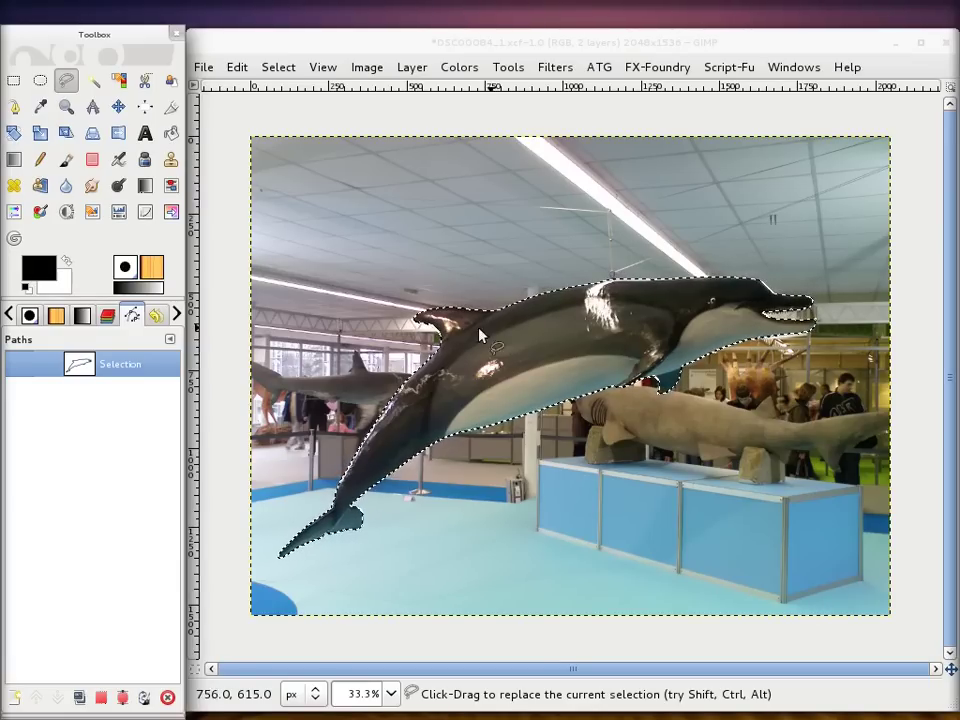
Duplicate the Background layer into 'Background copy#1' and select the top Background copy layer.
{"action": "left_click", "coordinate": [8, 316]}
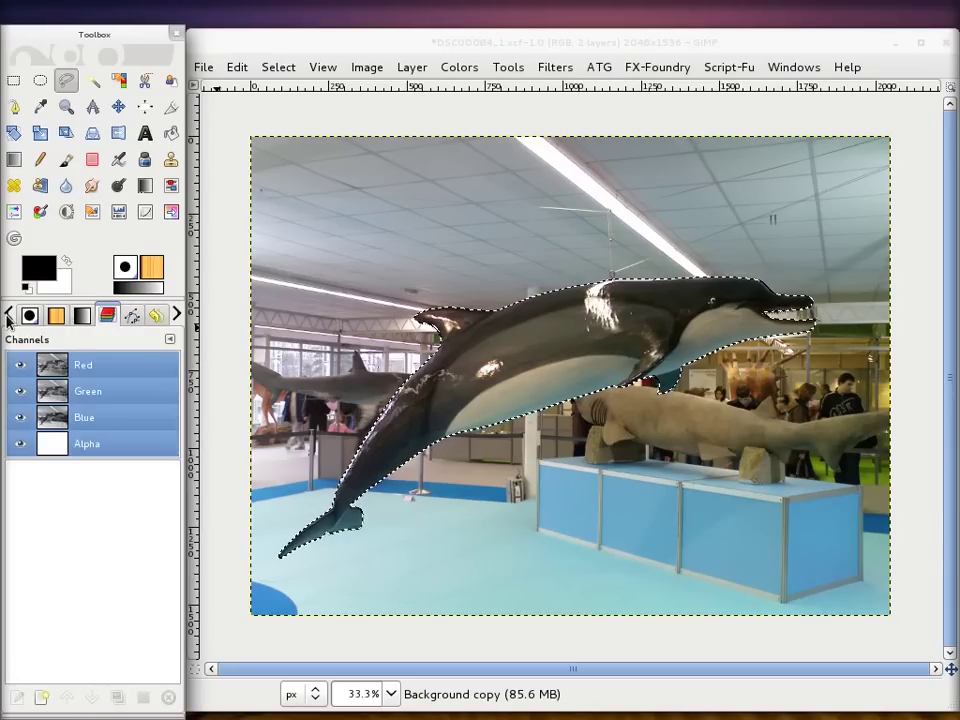
{"action": "left_click", "coordinate": [8, 316]}
{"action": "left_click", "coordinate": [8, 316]}
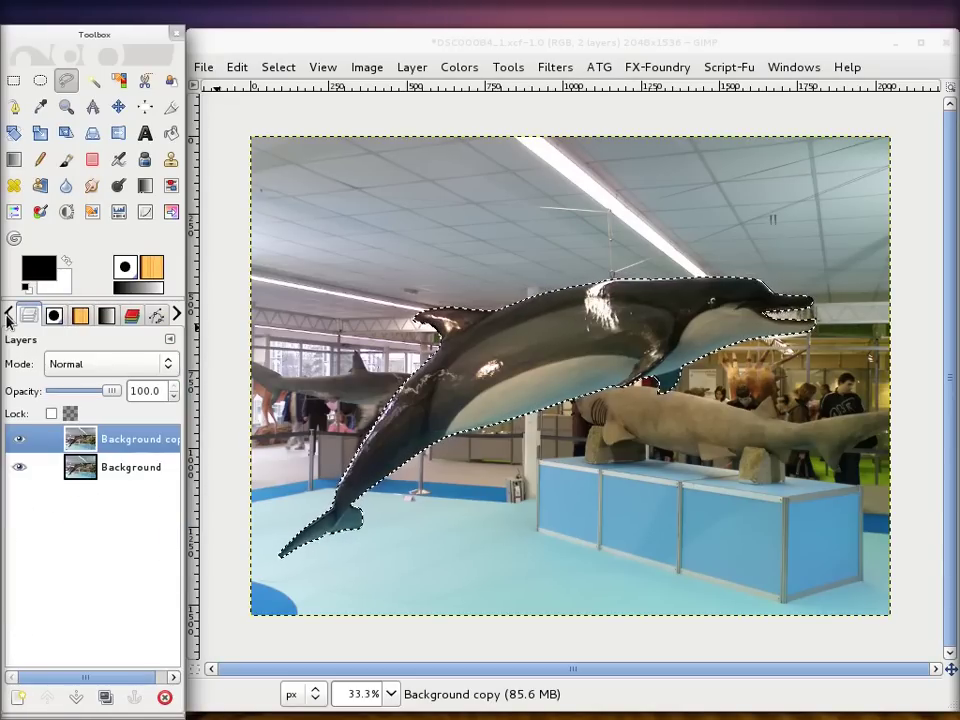
{"action": "left_click", "coordinate": [8, 316]}
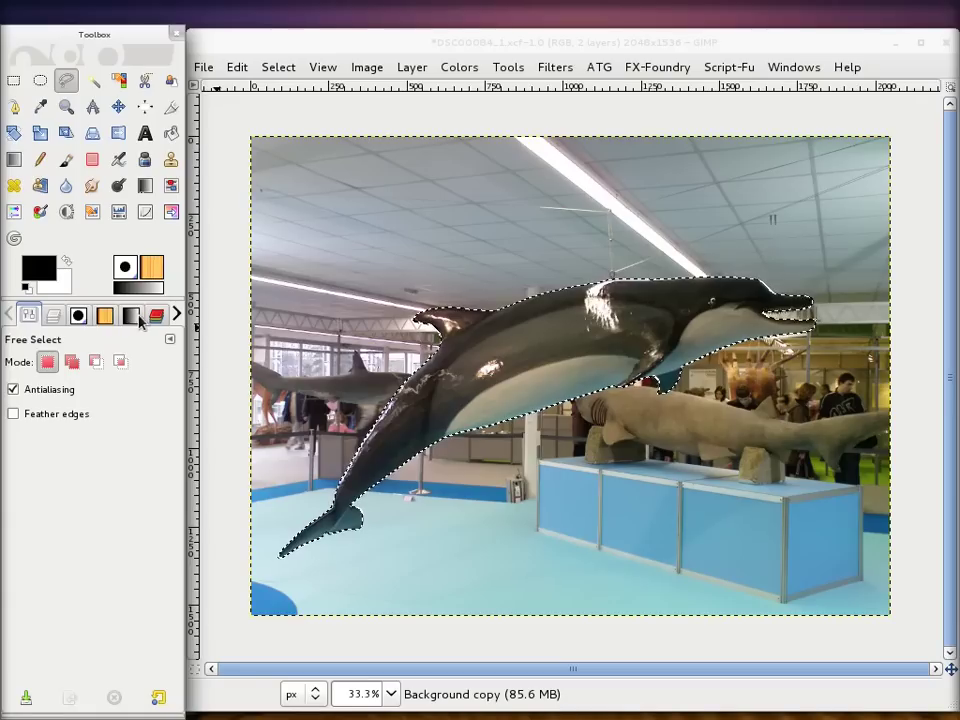
{"action": "left_click", "coordinate": [53, 316]}
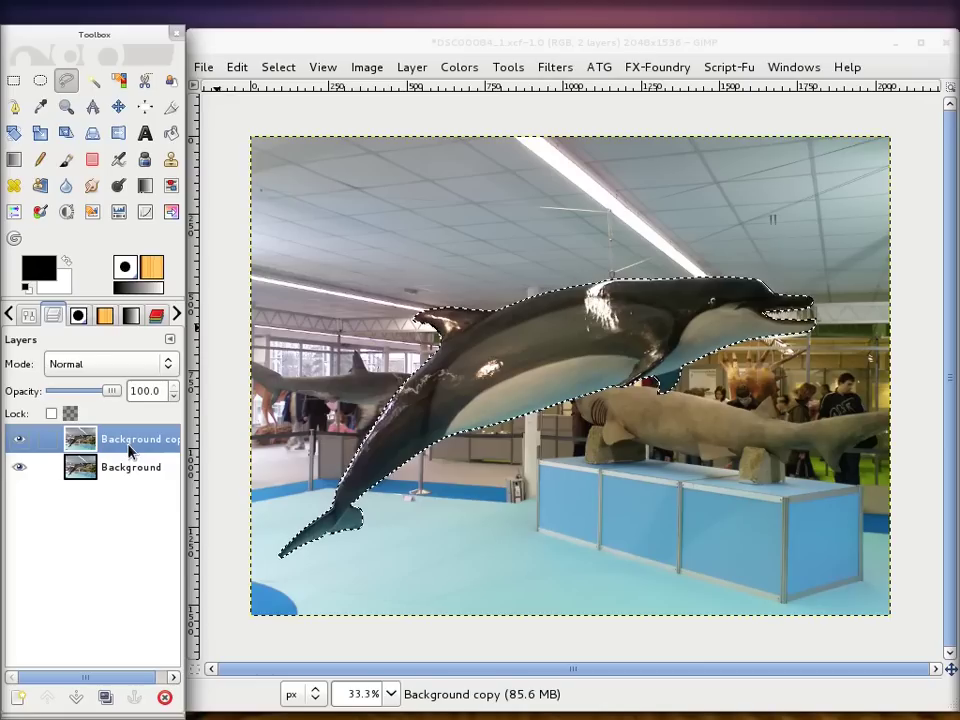
{"action": "left_click", "coordinate": [104, 465]}
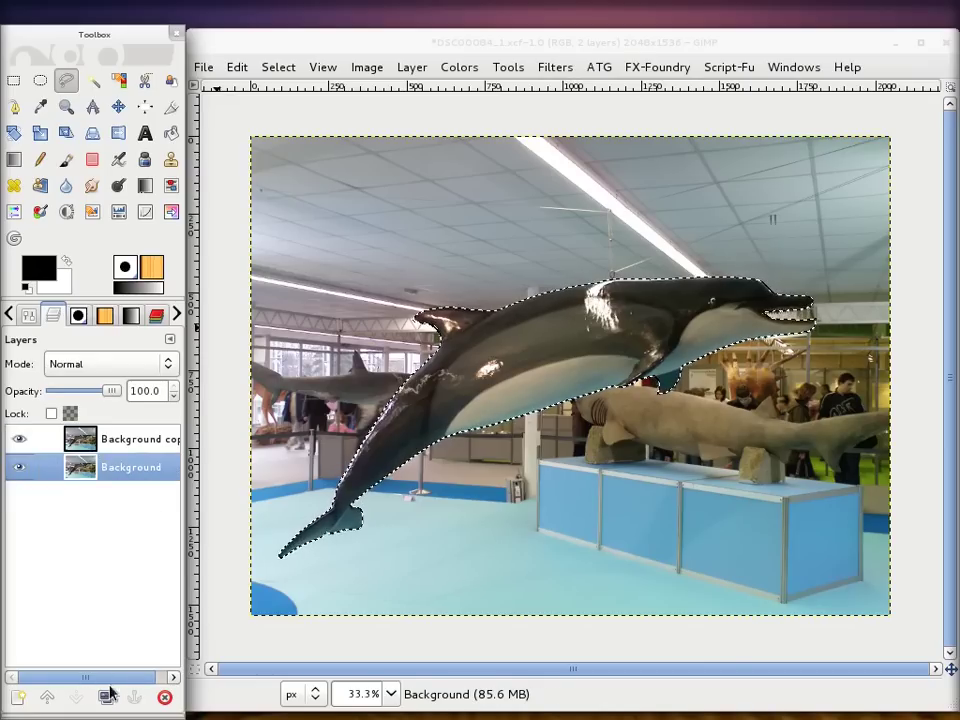
{"action": "left_click", "coordinate": [106, 697]}
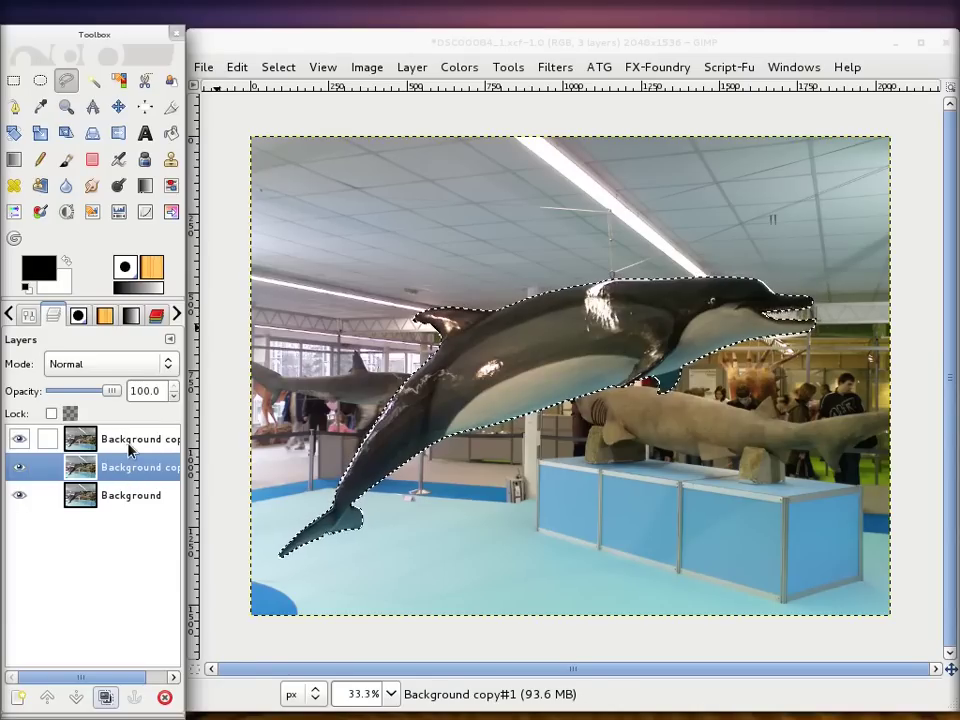
{"action": "left_click", "coordinate": [128, 440]}
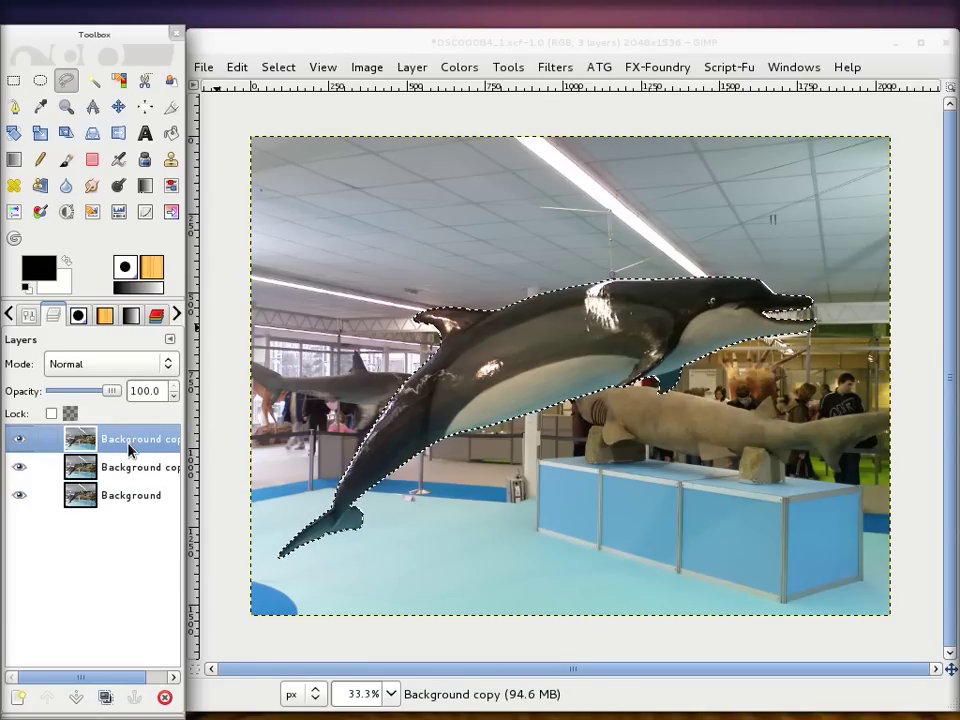
Add a Black (full transparency) layer mask to the top Background copy layer.
{"action": "right_click", "coordinate": [128, 450]}
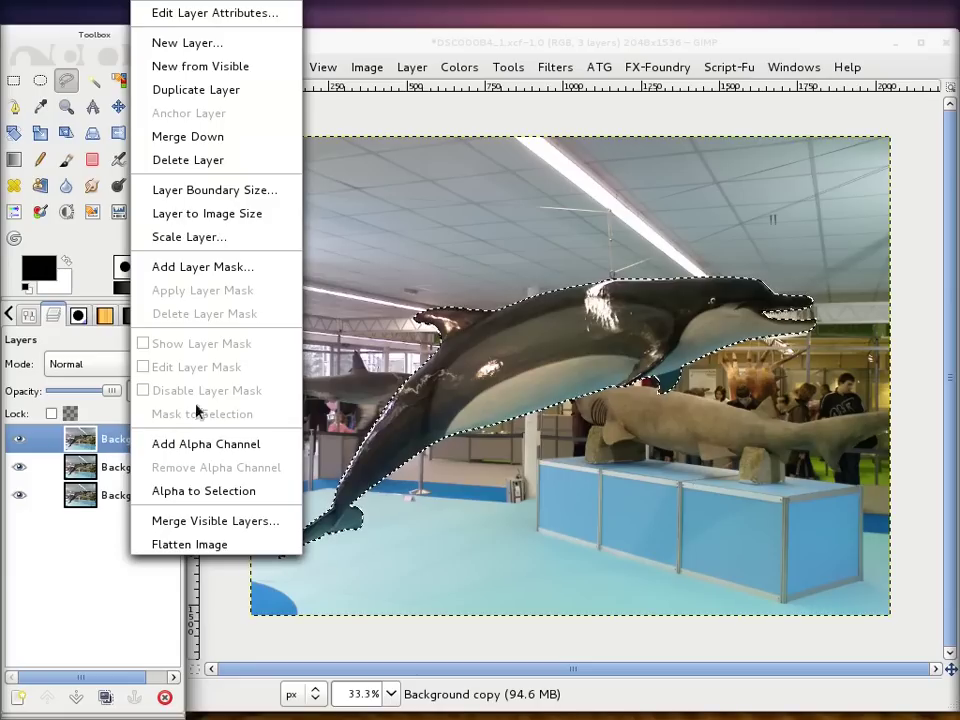
{"action": "left_click", "coordinate": [205, 268]}
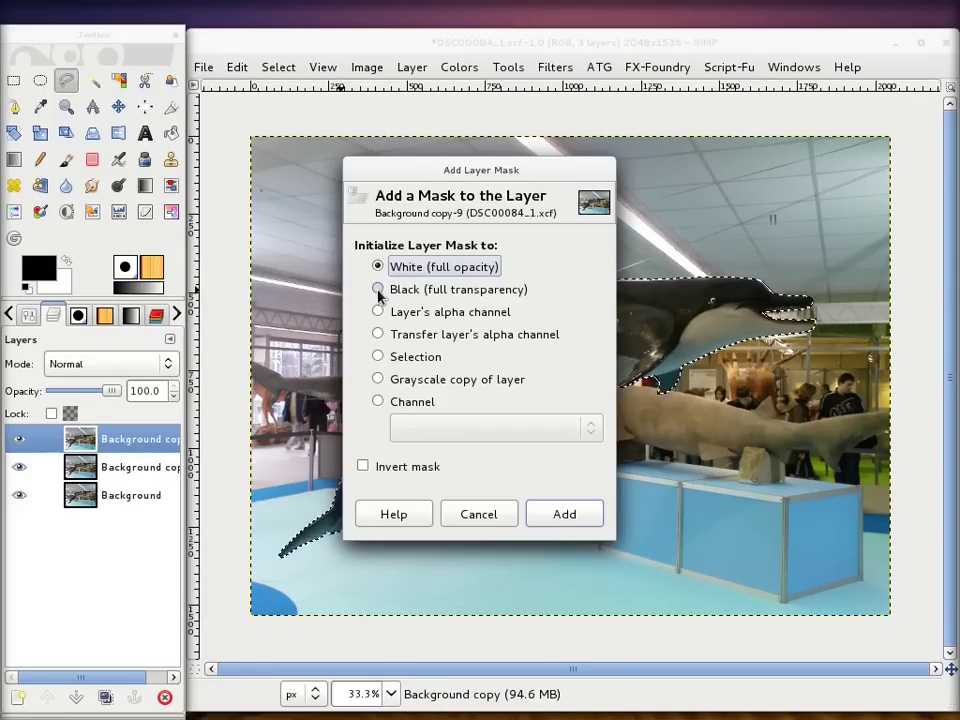
{"action": "left_click", "coordinate": [379, 291]}
{"action": "left_click", "coordinate": [552, 514]}
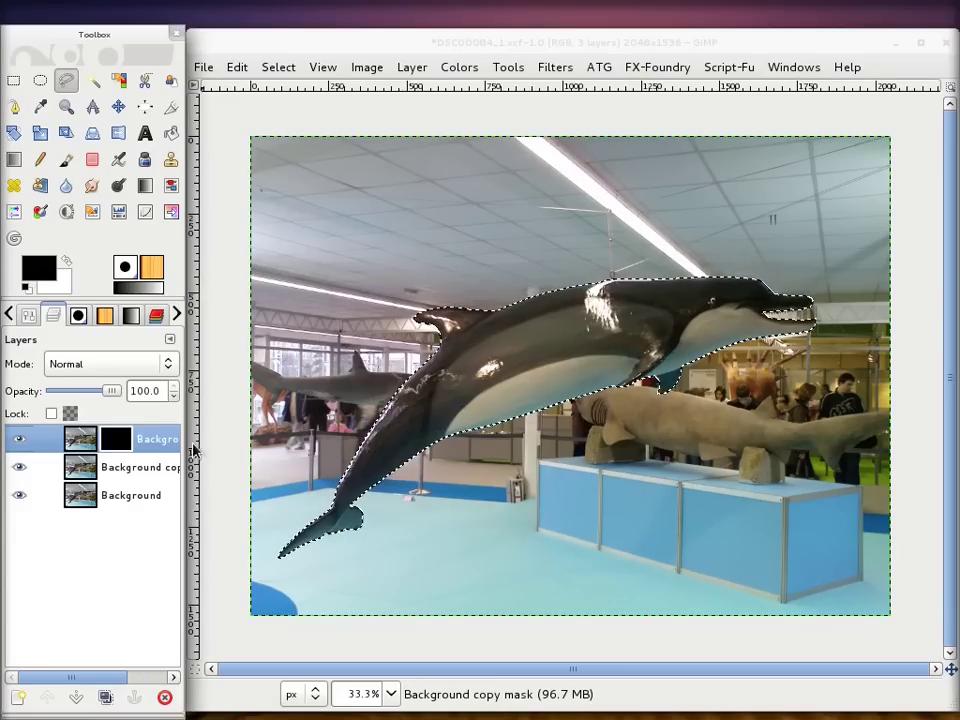
Fill the dolphin area of the top layer's mask with white and display the mask.
{"action": "left_click_drag", "start_coordinate": [65, 287], "coordinate": [610, 350]}
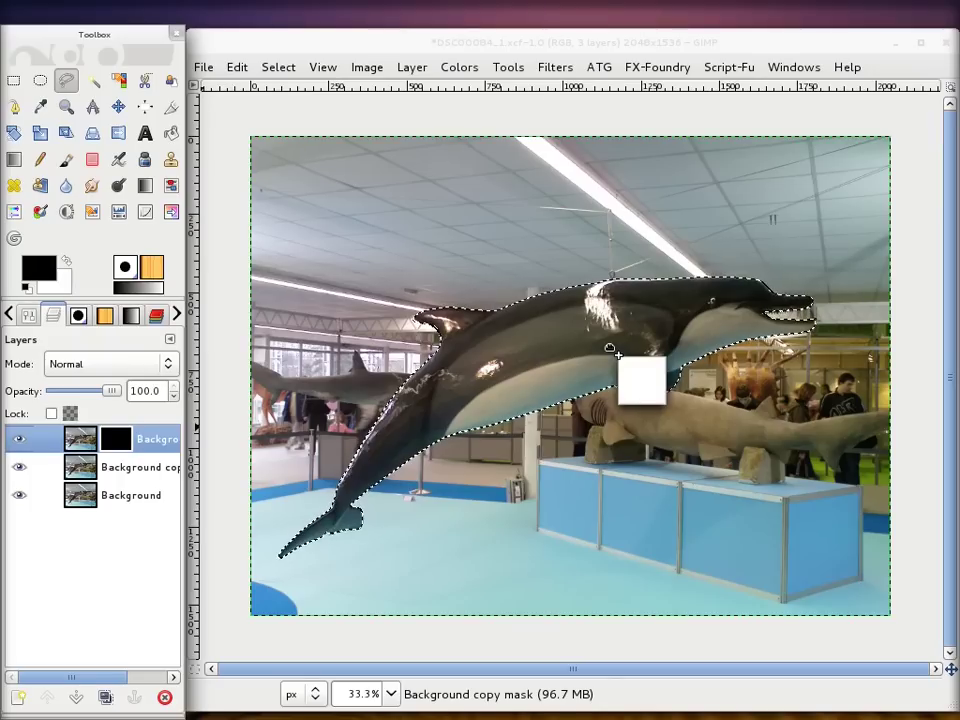
{"action": "left_click_drag", "start_coordinate": [610, 350], "coordinate": [610, 352]}
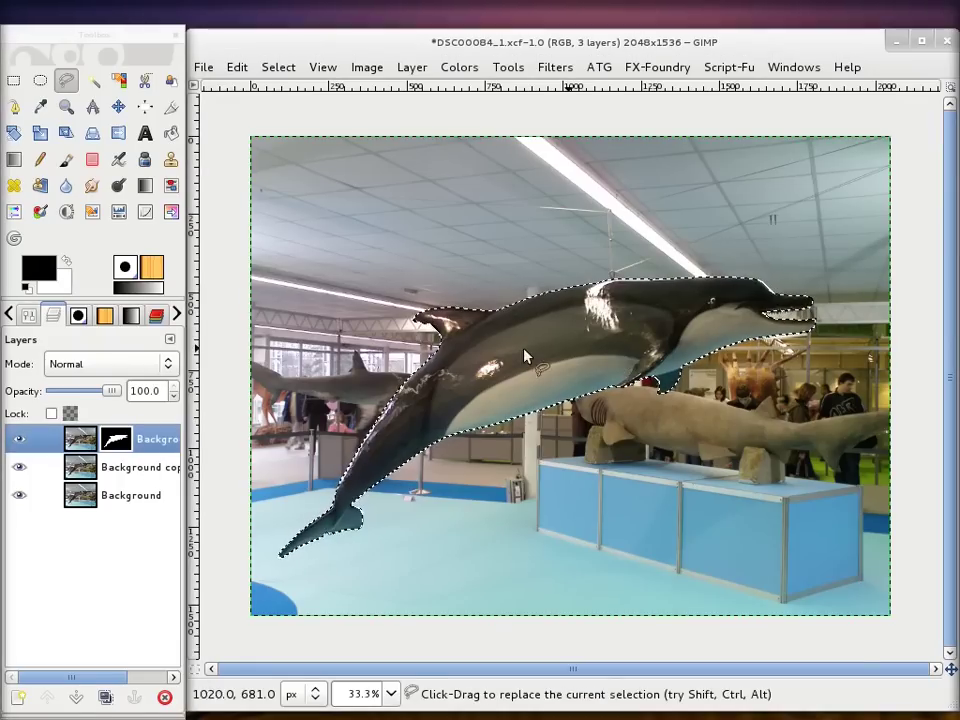
{"action": "right_click", "coordinate": [131, 447]}
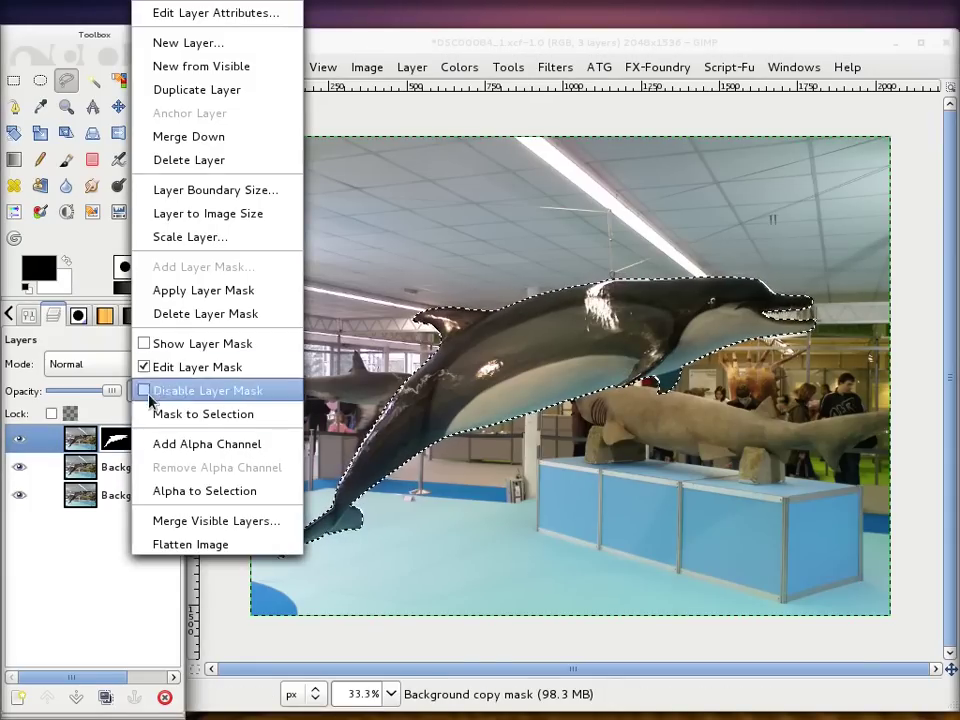
{"action": "left_click", "coordinate": [148, 343]}
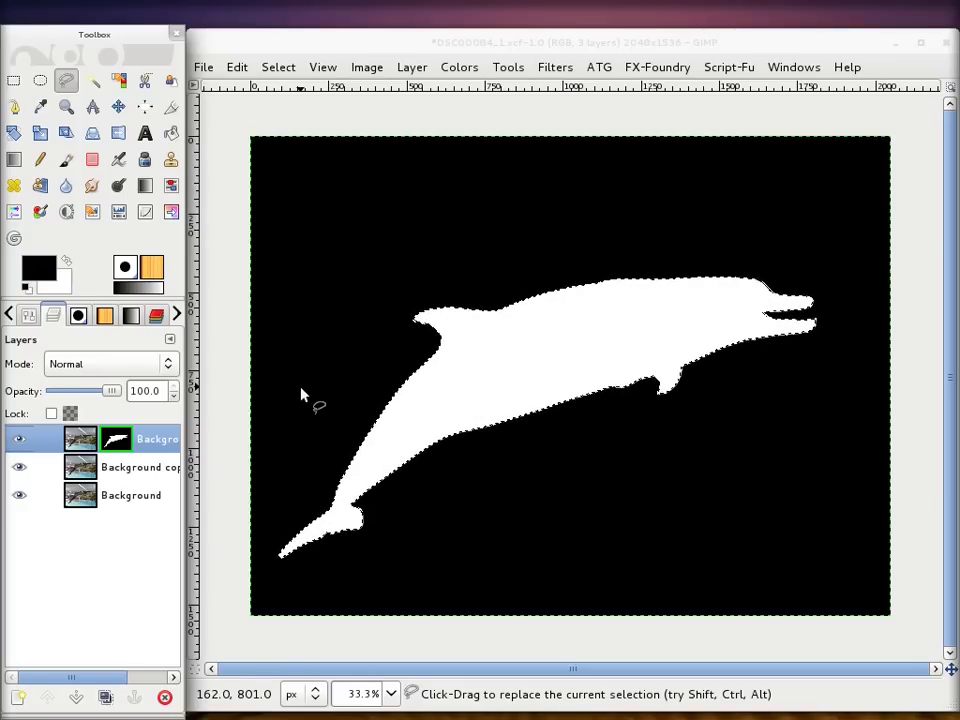
{"action": "mouse_move", "coordinate": [150, 439]}
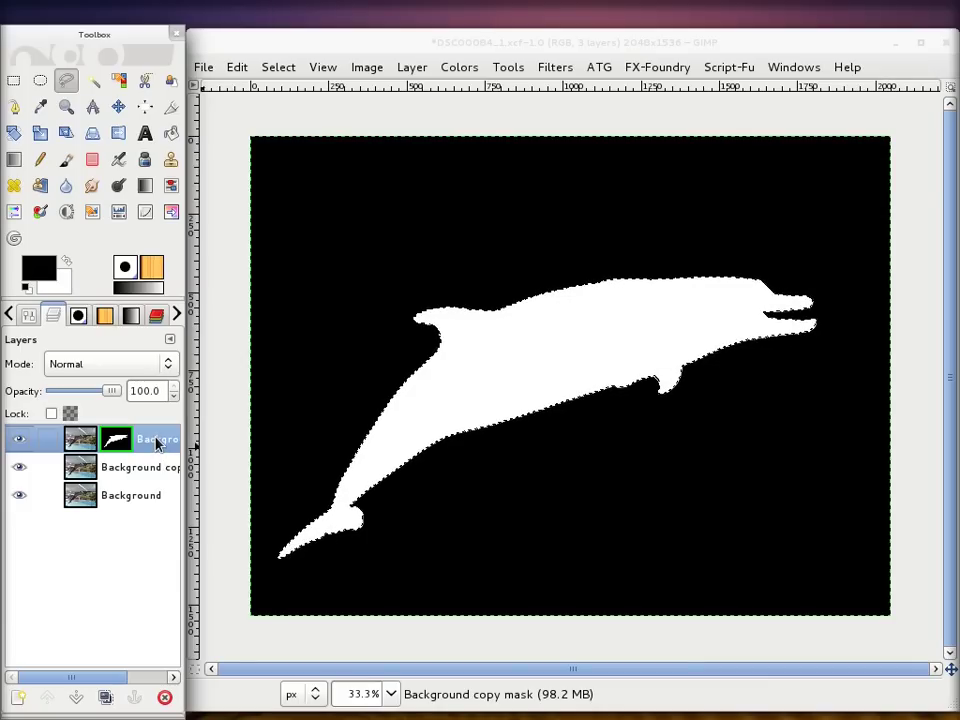
Return to viewing the photo and select the middle Background copy#1 layer.
{"action": "right_click", "coordinate": [157, 444]}
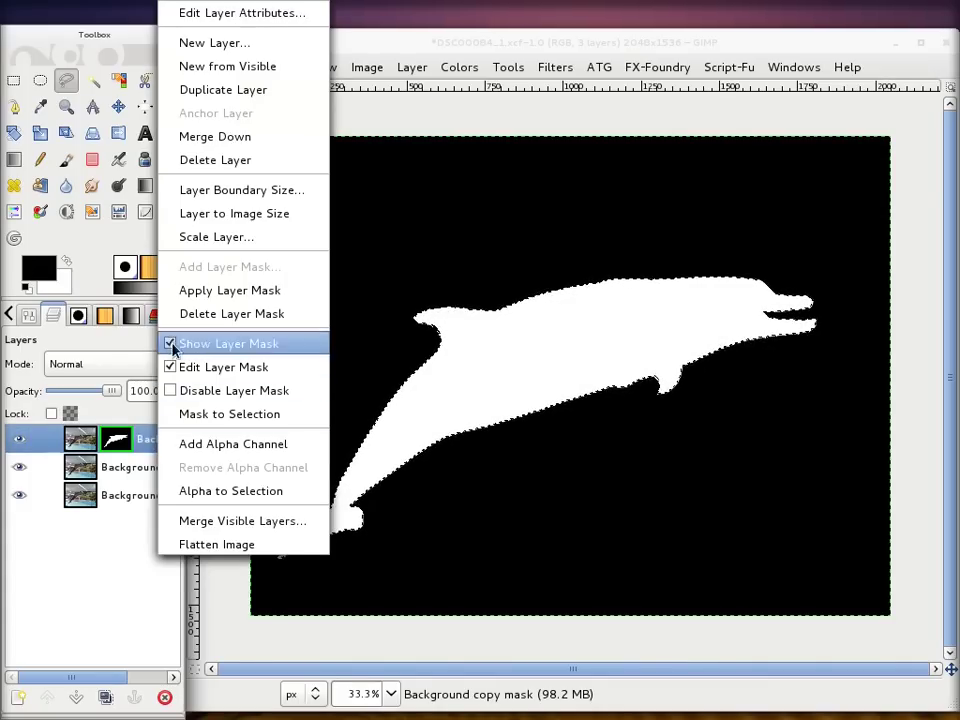
{"action": "left_click", "coordinate": [176, 342]}
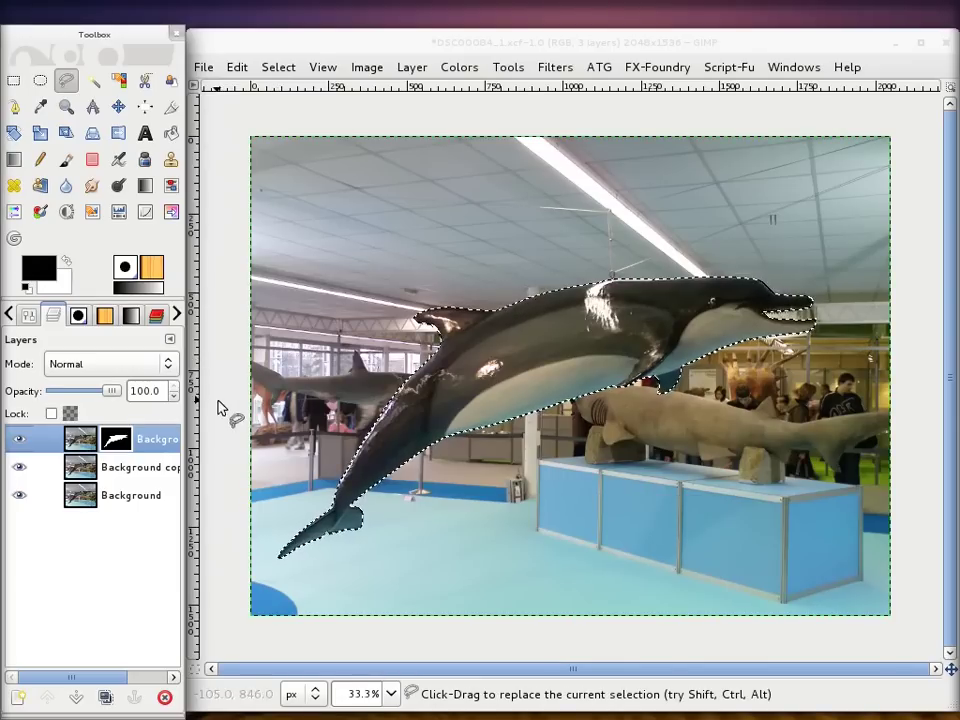
{"action": "left_click", "coordinate": [128, 475]}
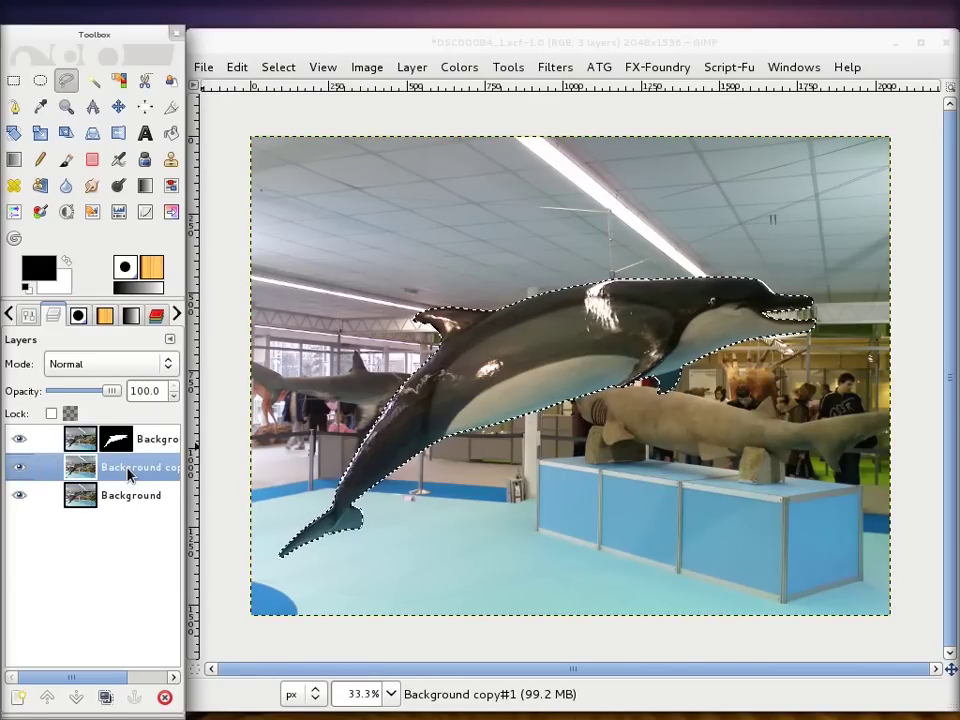
Add a White (full opacity) layer mask to the middle Background copy#1 layer.
{"action": "right_click", "coordinate": [128, 475]}
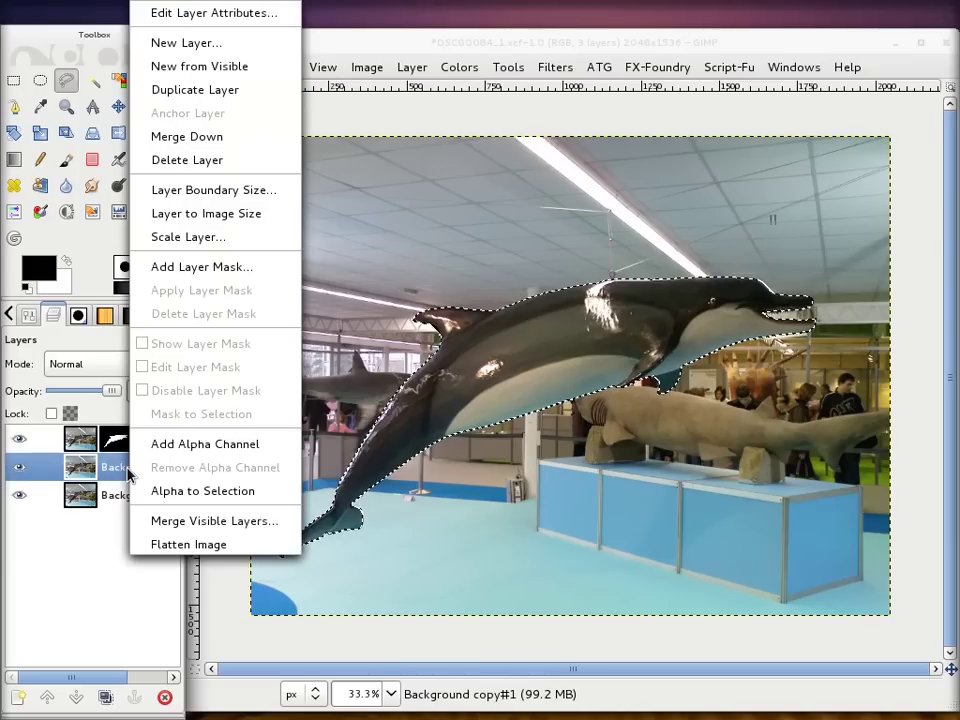
{"action": "left_click", "coordinate": [183, 284]}
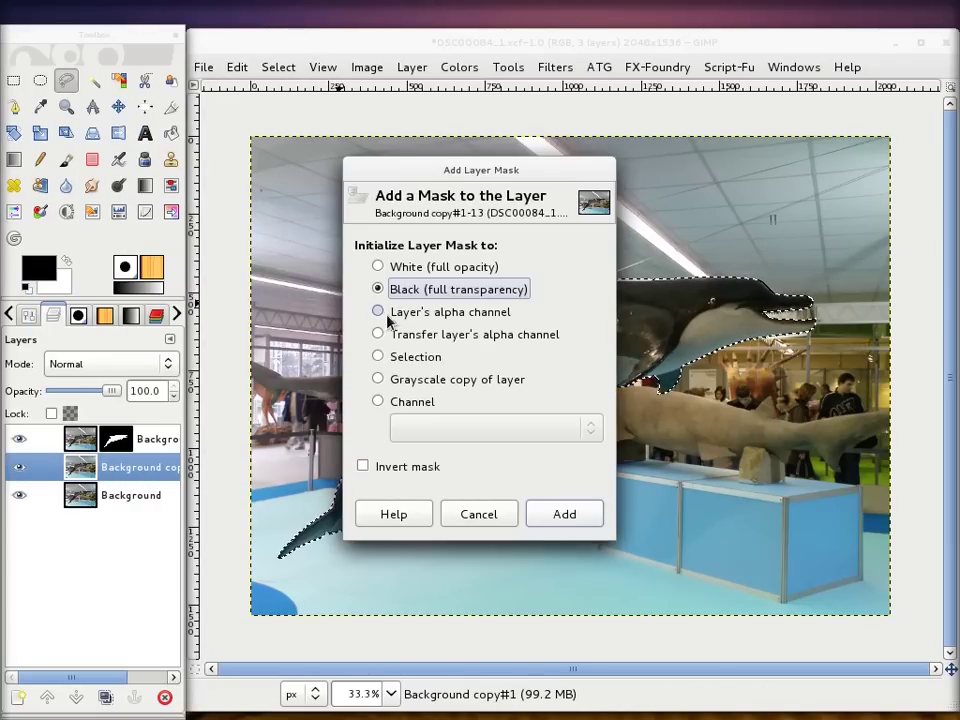
{"action": "left_click", "coordinate": [378, 266]}
{"action": "left_click", "coordinate": [566, 516]}
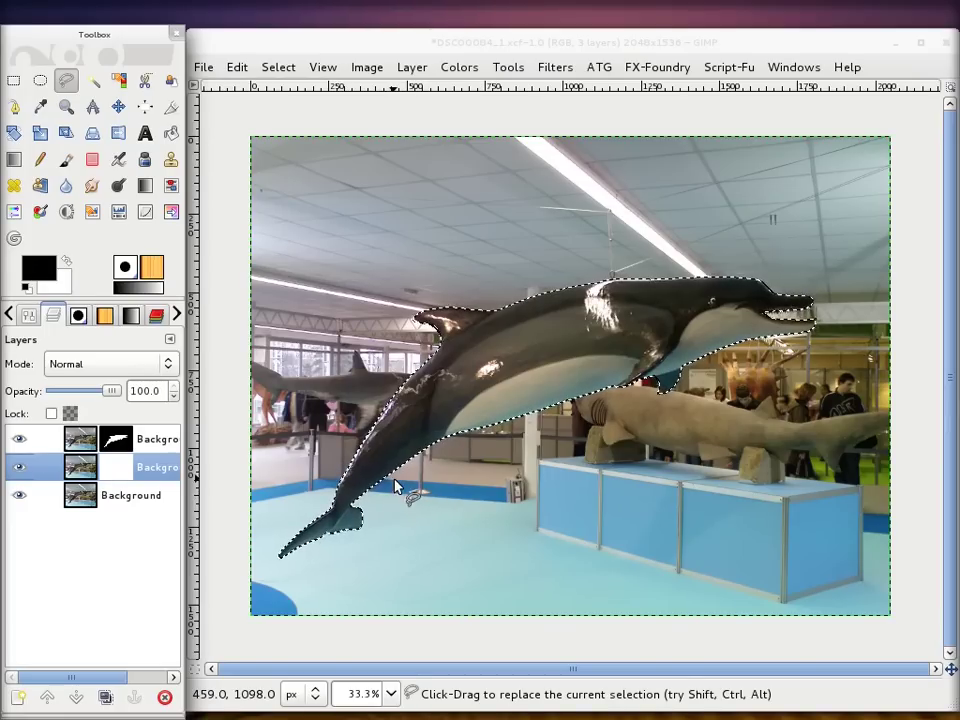
Clear the selection around the dolphin and make the middle layer's mask active again.
{"action": "left_click", "coordinate": [291, 68]}
{"action": "left_click", "coordinate": [292, 114]}
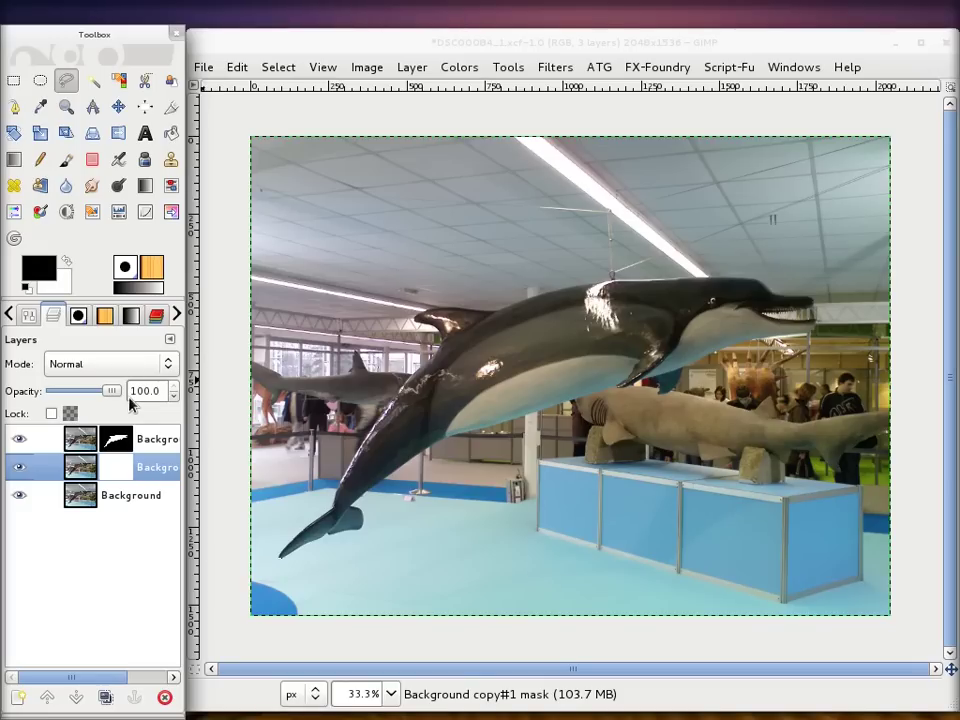
{"action": "left_click", "coordinate": [102, 450]}
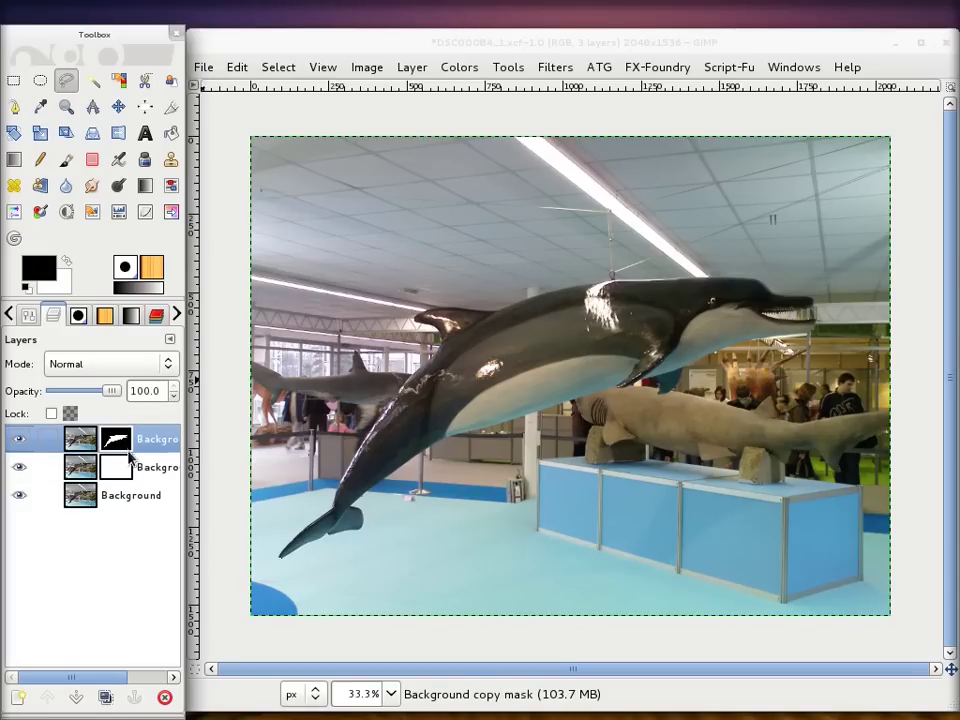
{"action": "left_click", "coordinate": [113, 469]}
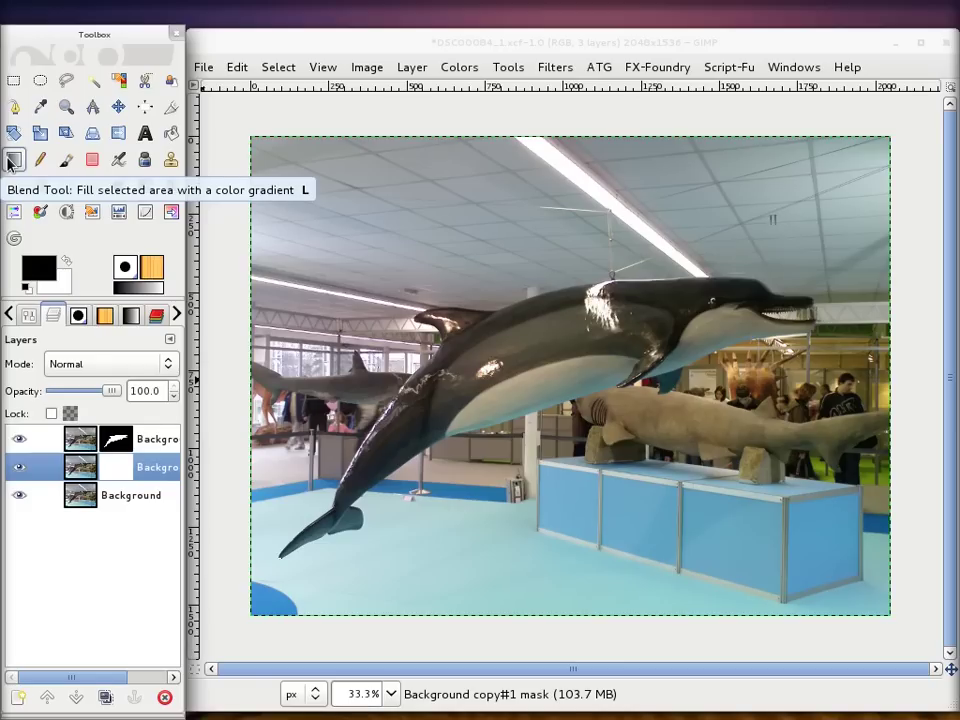
Draw a vertical Blend gradient on the middle layer's mask from floor to dolphin, then target its image.
{"action": "left_click", "coordinate": [12, 161]}
{"action": "double_click", "coordinate": [12, 161]}
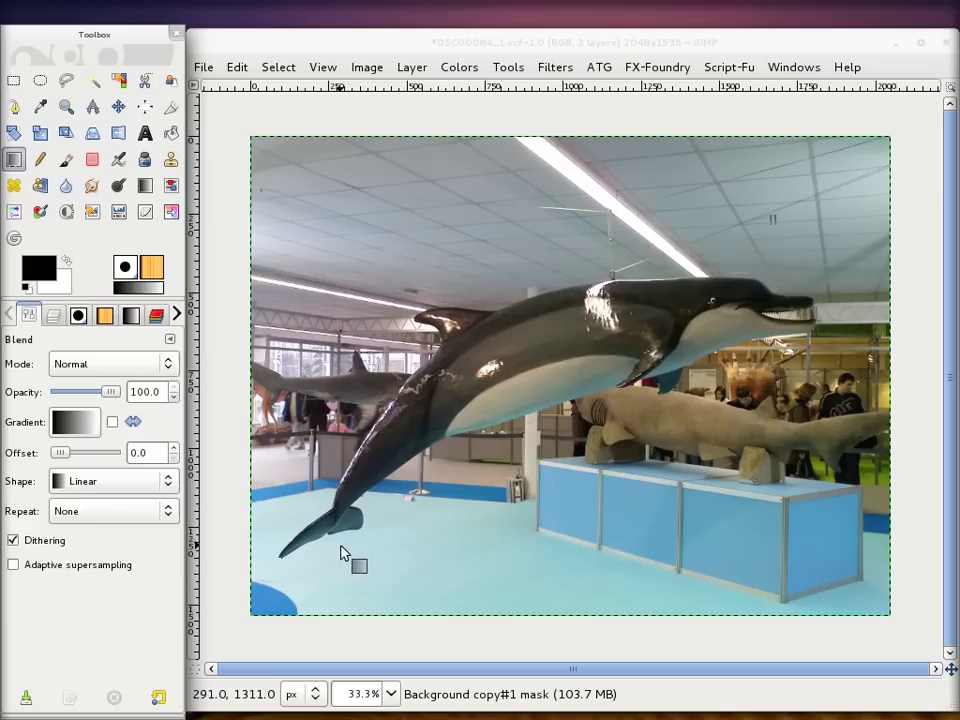
{"action": "mouse_move", "coordinate": [578, 567]}
{"action": "left_mouse_down"}
{"action": "mouse_move", "coordinate": [579, 199]}
{"action": "mouse_move", "coordinate": [489, 225]}
{"action": "mouse_move", "coordinate": [604, 229]}
{"action": "mouse_move", "coordinate": [629, 209]}
{"action": "mouse_move", "coordinate": [489, 214]}
{"action": "mouse_move", "coordinate": [396, 266]}
{"action": "mouse_move", "coordinate": [330, 364]}
{"action": "mouse_move", "coordinate": [323, 494]}
{"action": "mouse_move", "coordinate": [338, 406]}
{"action": "mouse_move", "coordinate": [386, 343]}
{"action": "mouse_move", "coordinate": [556, 296]}
{"action": "mouse_move", "coordinate": [721, 316]}
{"action": "mouse_move", "coordinate": [831, 490]}
{"action": "mouse_move", "coordinate": [643, 279]}
{"action": "mouse_move", "coordinate": [482, 240]}
{"action": "mouse_move", "coordinate": [515, 219]}
{"action": "mouse_move", "coordinate": [549, 217]}
{"action": "mouse_move", "coordinate": [679, 242]}
{"action": "mouse_move", "coordinate": [749, 291]}
{"action": "mouse_move", "coordinate": [776, 330]}
{"action": "mouse_move", "coordinate": [747, 307]}
{"action": "mouse_move", "coordinate": [665, 313]}
{"action": "mouse_move", "coordinate": [581, 209]}
{"action": "left_mouse_up"}
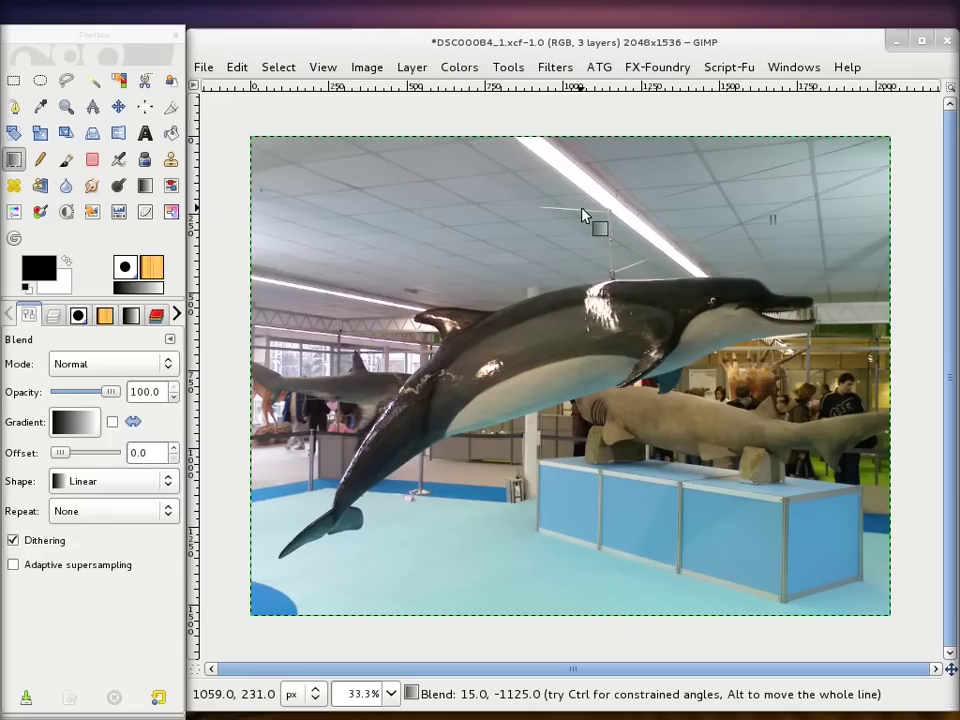
{"action": "left_click", "coordinate": [53, 317]}
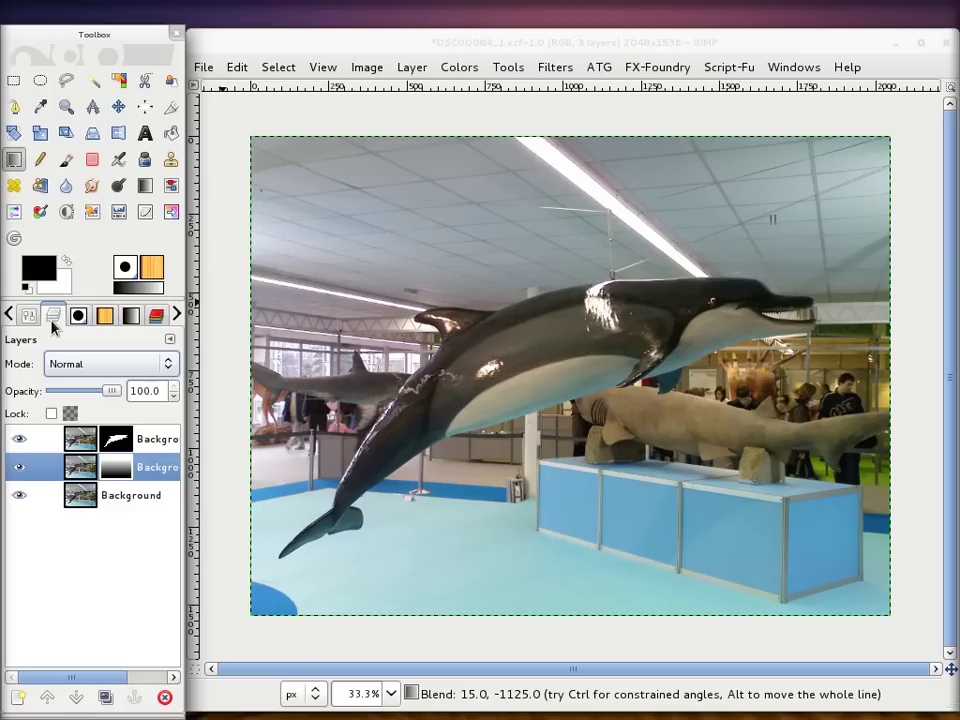
{"action": "left_click", "coordinate": [78, 478]}
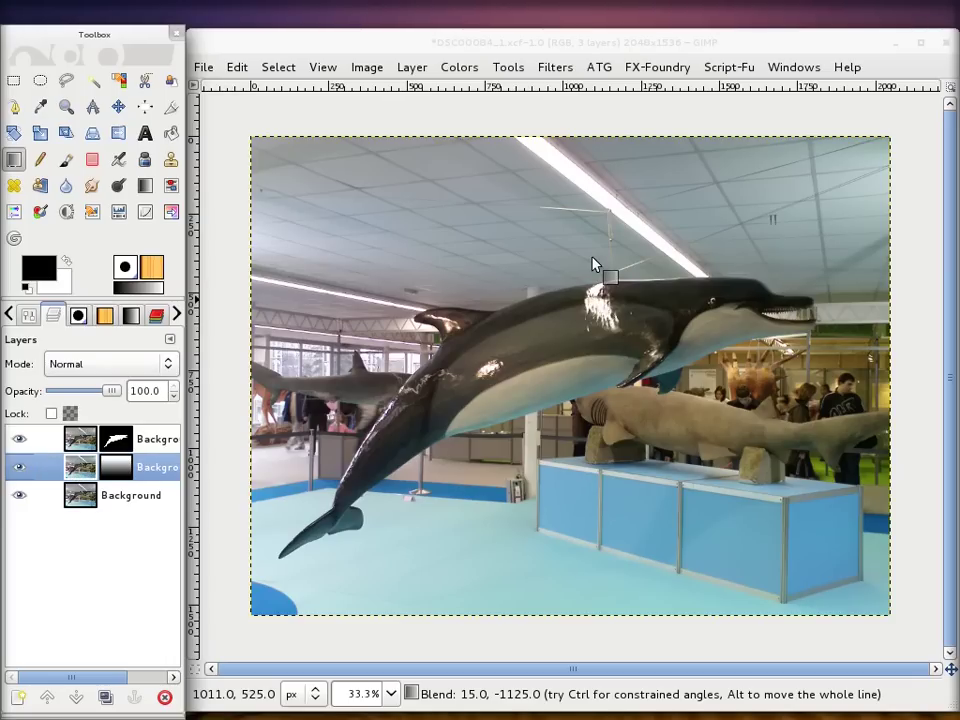
Blur the Background copy#1 layer with a 30 px horizontal and vertical Gaussian blur.
{"action": "left_click", "coordinate": [550, 70]}
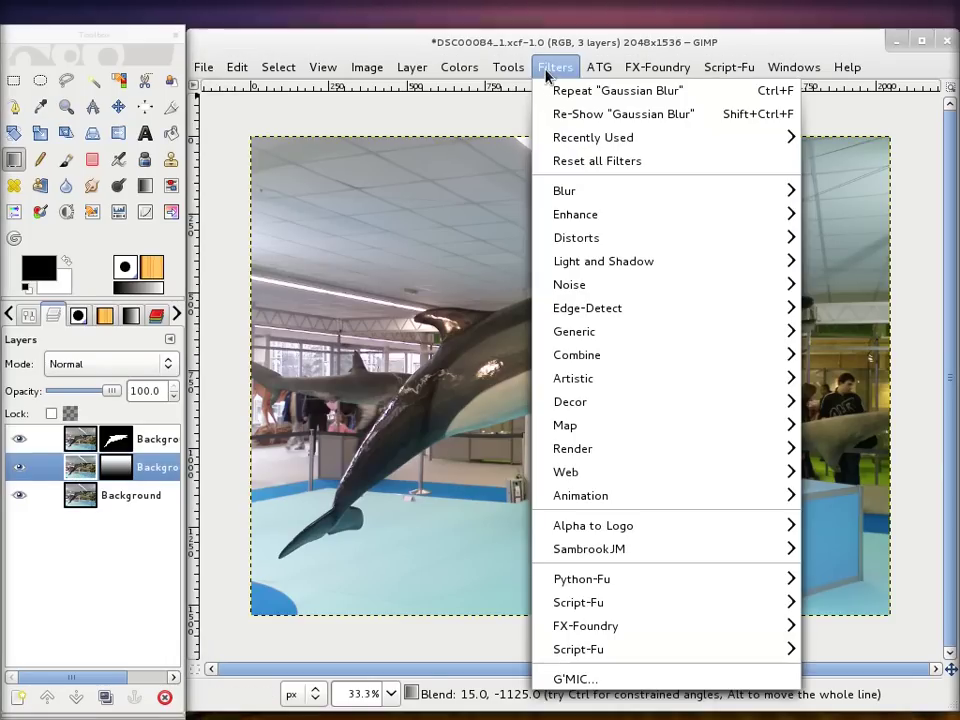
{"action": "left_click", "coordinate": [470, 191]}
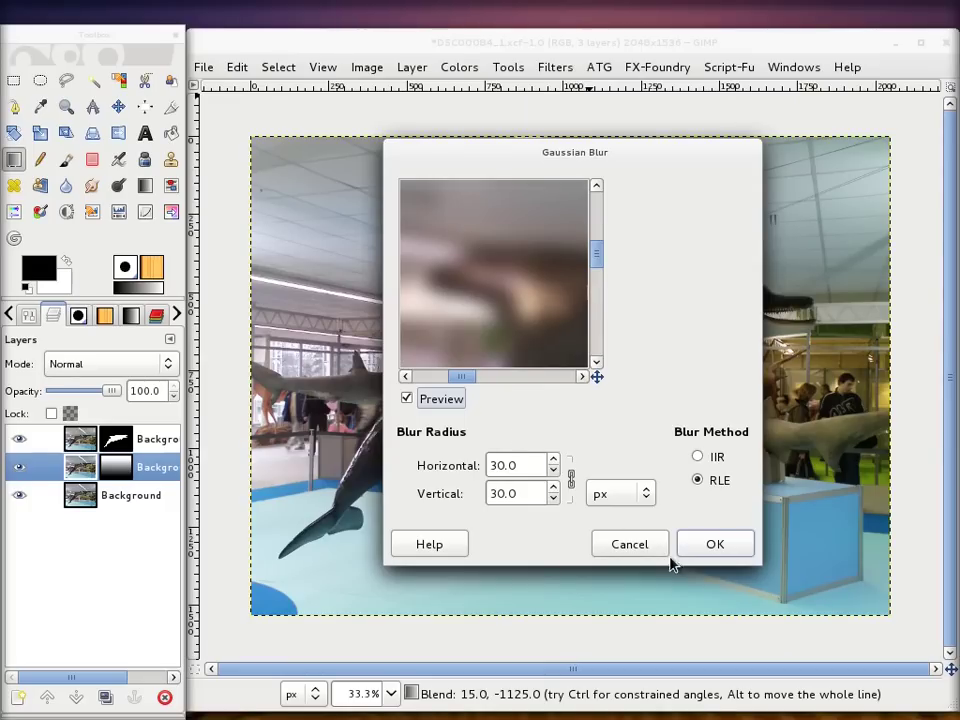
{"action": "left_click", "coordinate": [705, 548]}
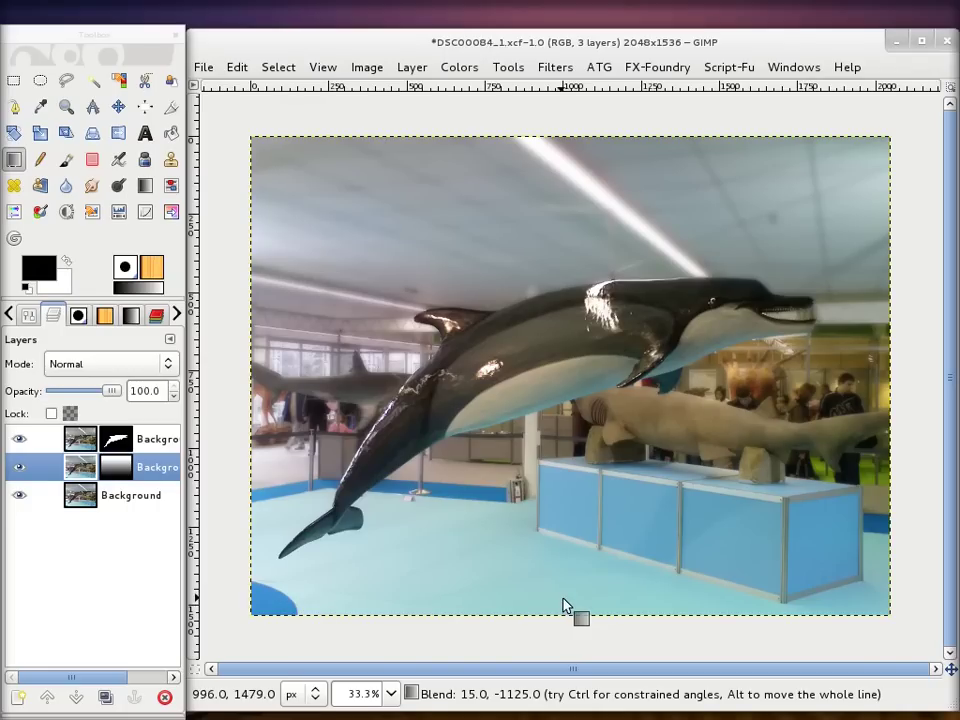
Undo the gradient mistakenly drawn on the photo and make the middle layer's mask active.
{"action": "mouse_move", "coordinate": [572, 601]}
{"action": "left_mouse_down"}
{"action": "mouse_move", "coordinate": [572, 522]}
{"action": "mouse_move", "coordinate": [570, 543]}
{"action": "left_mouse_up"}
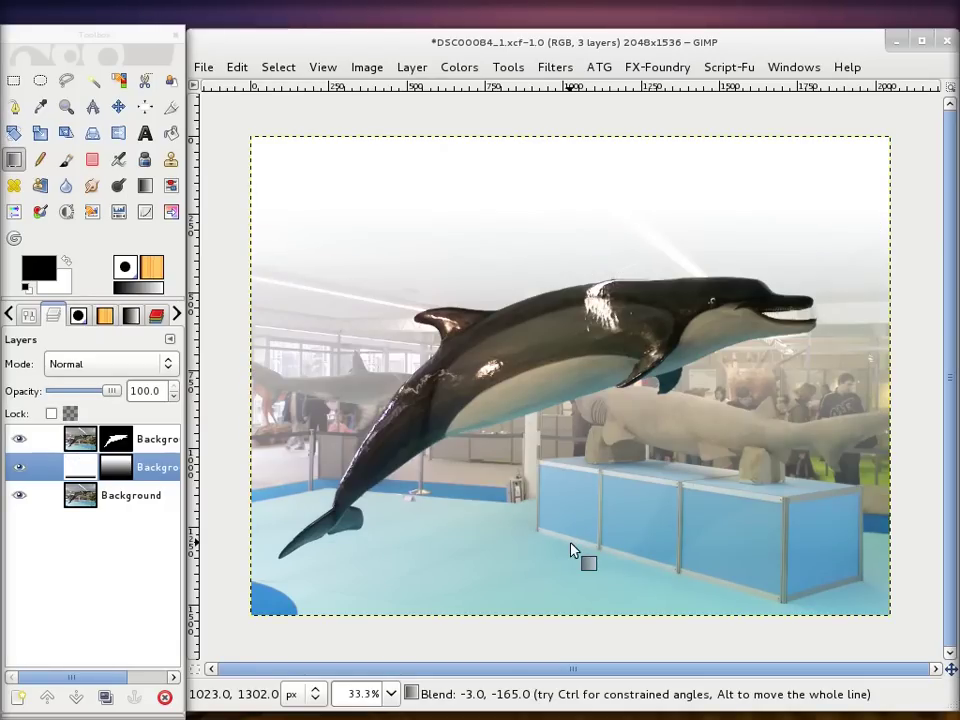
{"action": "key", "text": "ctrl+z"}
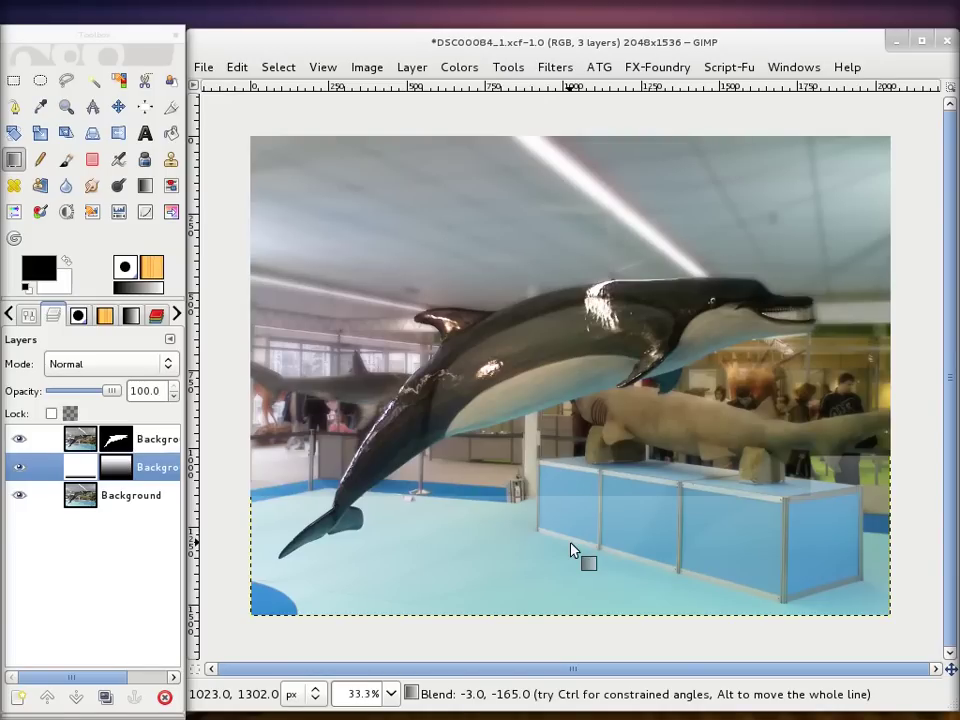
{"action": "key", "text": "ctrl+z"}
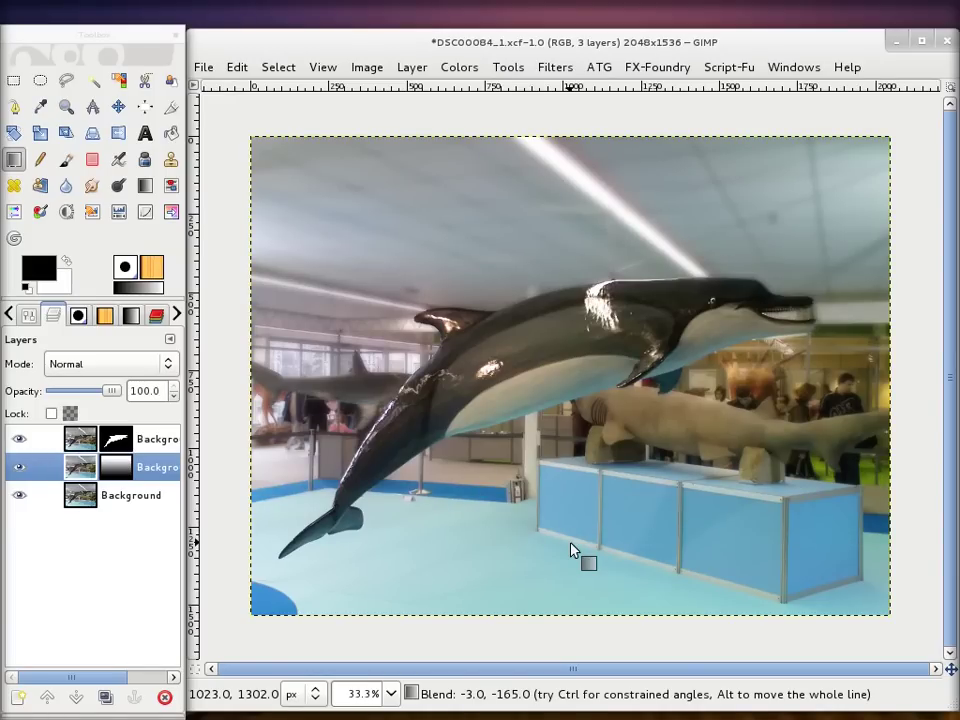
{"action": "left_click", "coordinate": [115, 472]}
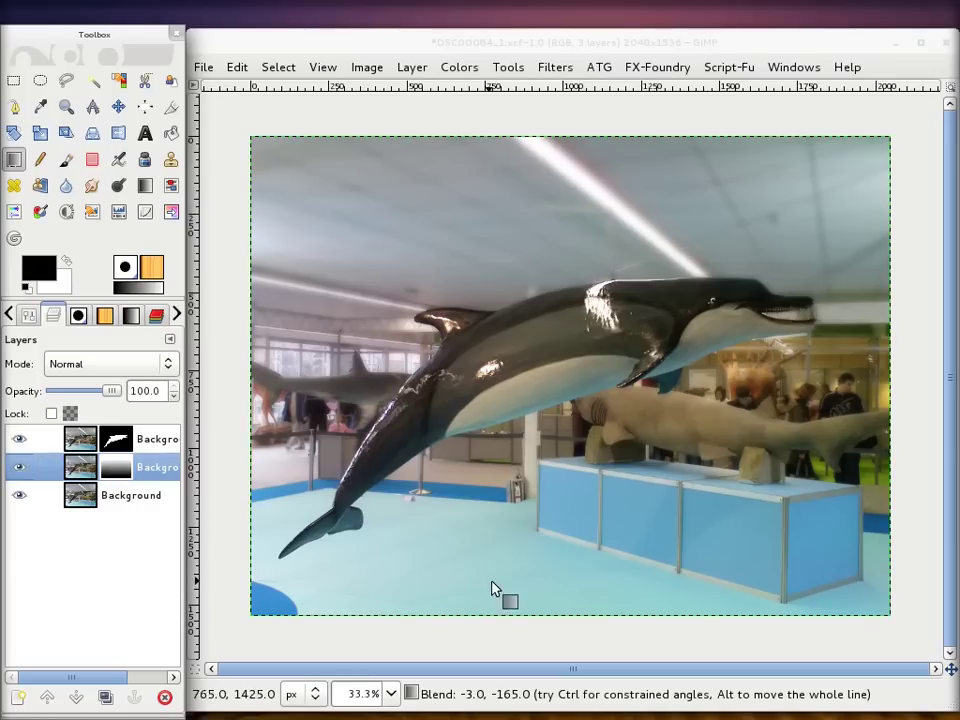
Redraw the mask gradient upward from the photo's bottom edge so blur fades only near the floor.
{"action": "left_click_drag", "start_coordinate": [559, 601], "coordinate": [557, 567]}
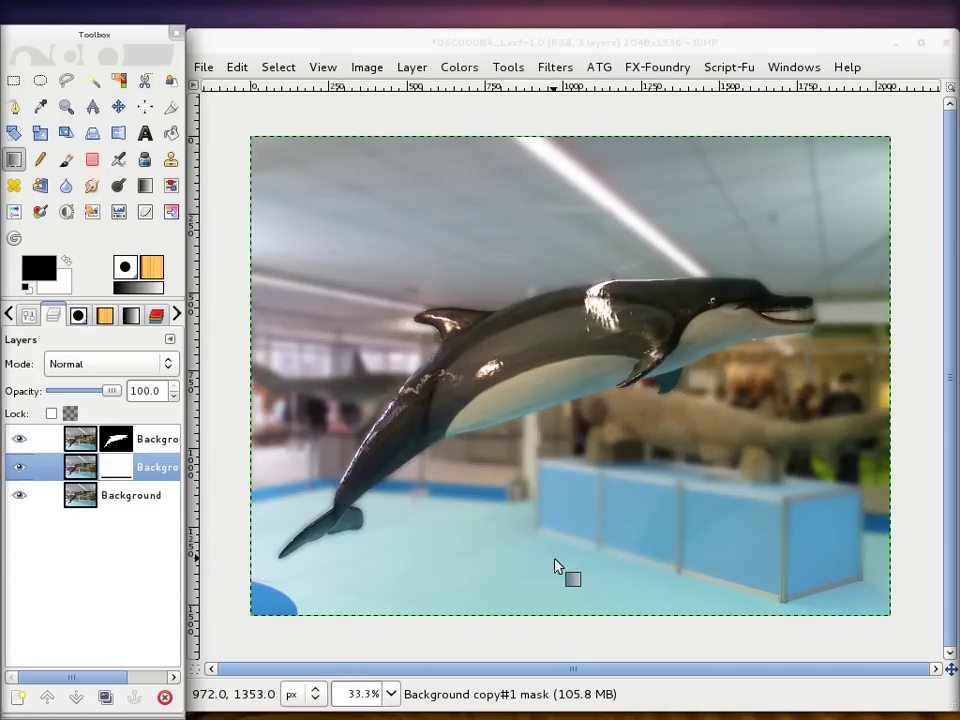
{"action": "left_click_drag", "start_coordinate": [558, 599], "coordinate": [558, 601]}
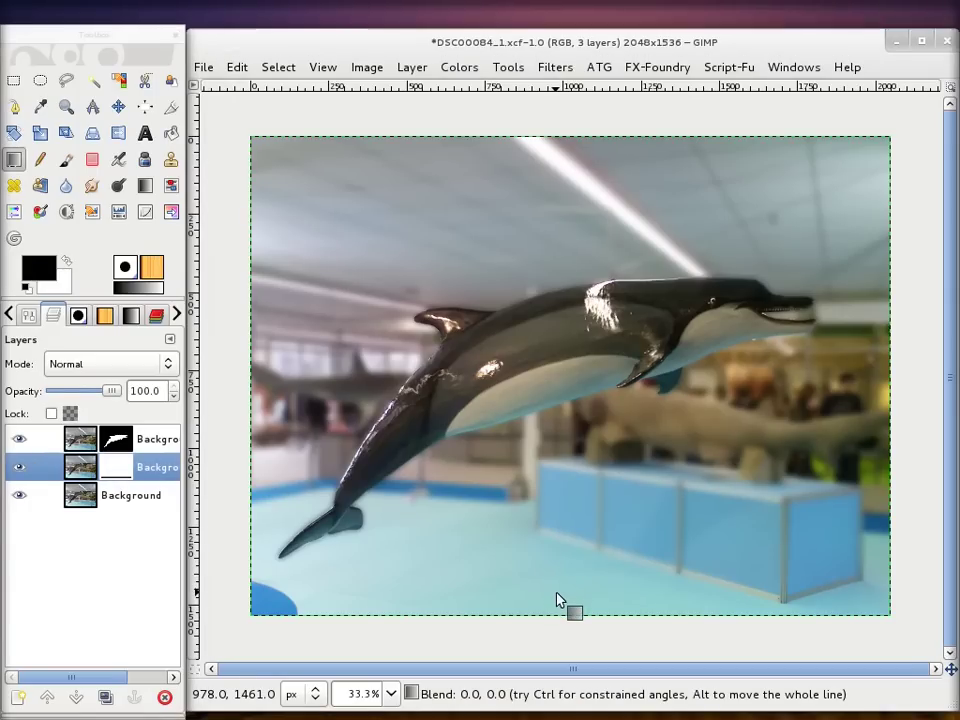
{"action": "left_click_drag", "start_coordinate": [558, 600], "coordinate": [561, 514]}
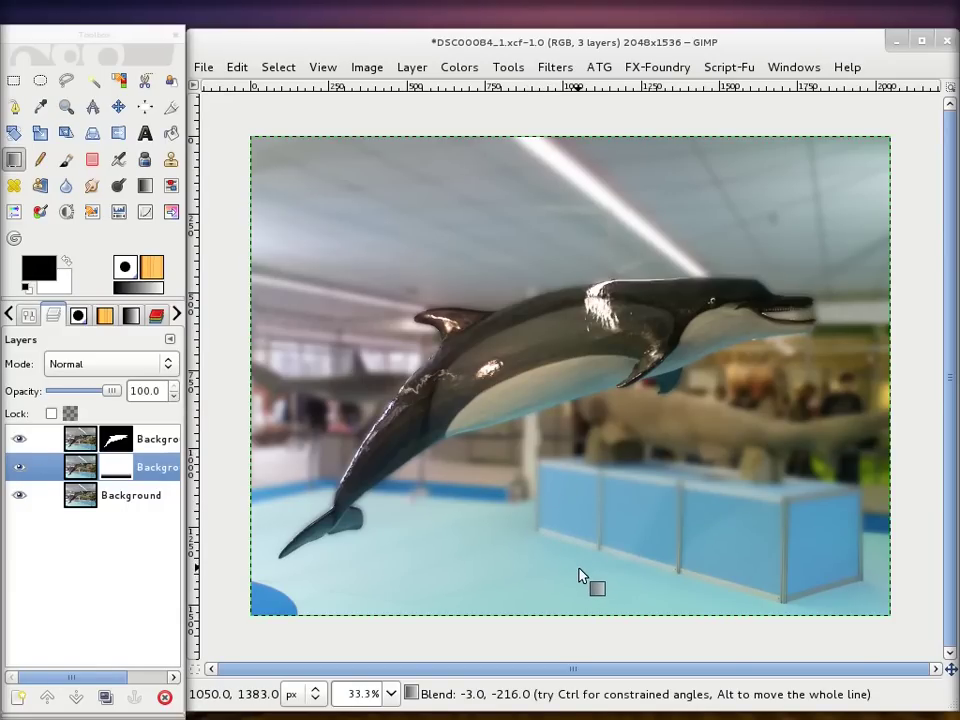
{"action": "left_click_drag", "start_coordinate": [581, 575], "coordinate": [581, 527]}
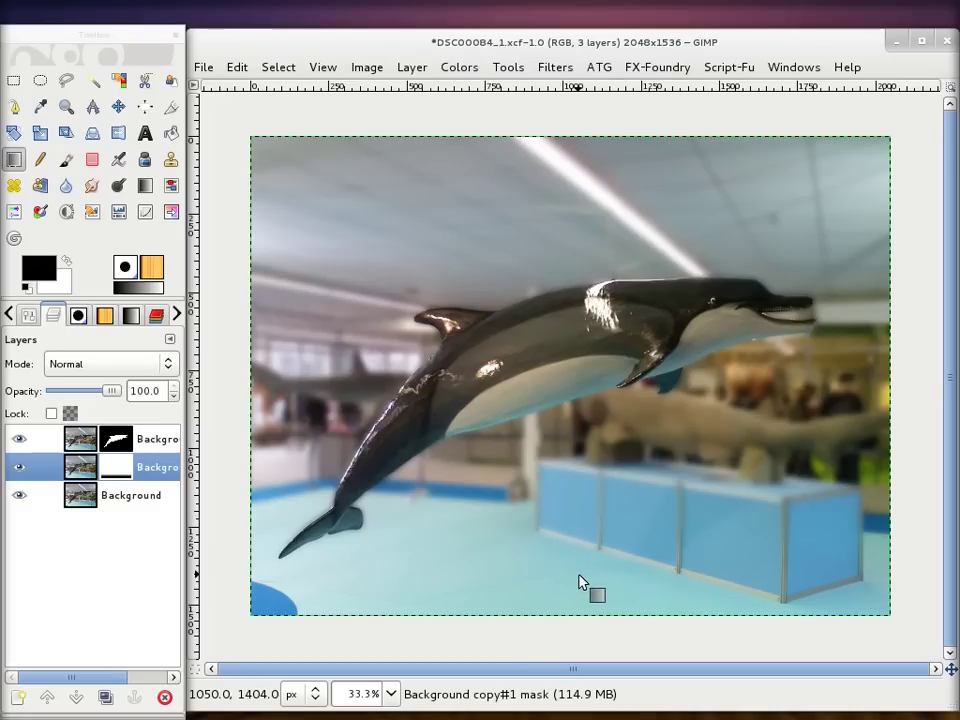
{"action": "mouse_move", "coordinate": [576, 574]}
{"action": "left_mouse_down"}
{"action": "mouse_move", "coordinate": [585, 505]}
{"action": "mouse_move", "coordinate": [576, 504]}
{"action": "left_mouse_up"}
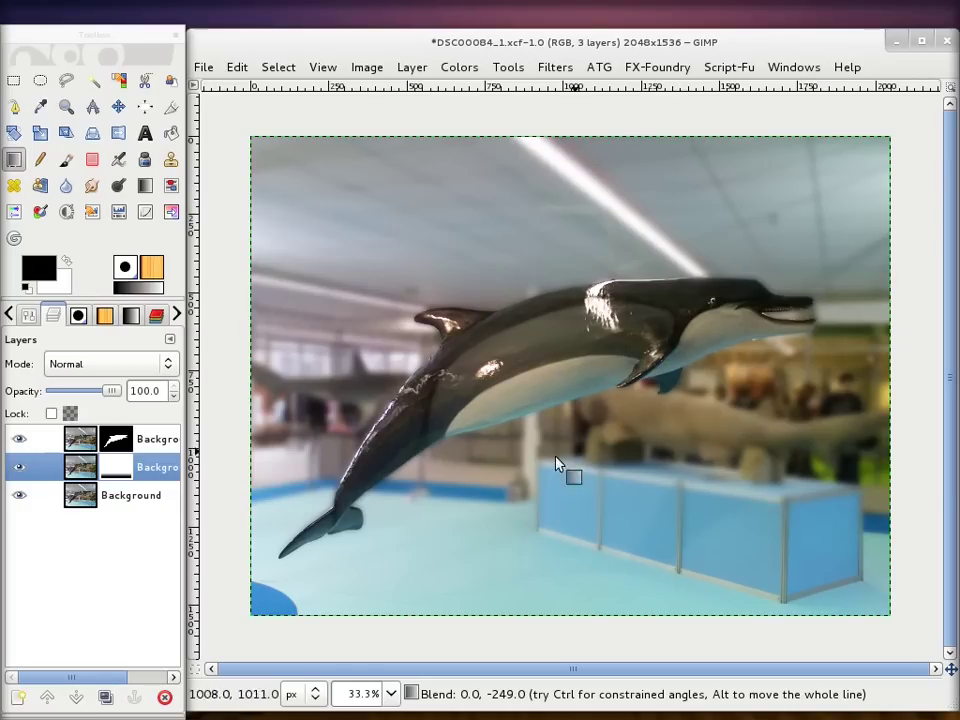
{"action": "right_click", "coordinate": [137, 477]}
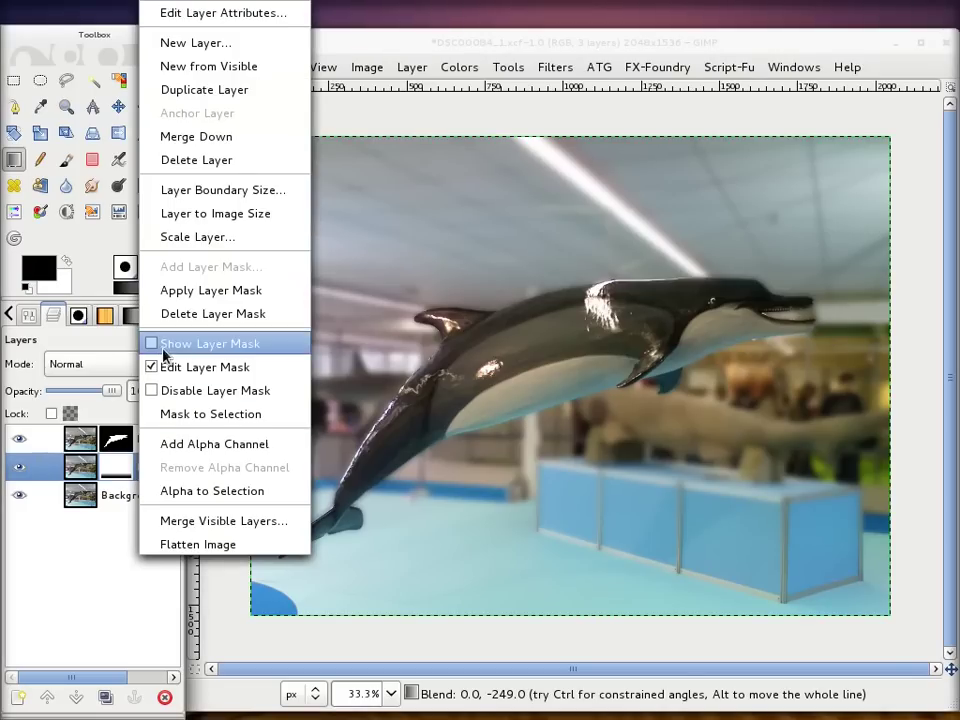
{"action": "left_click", "coordinate": [160, 344]}
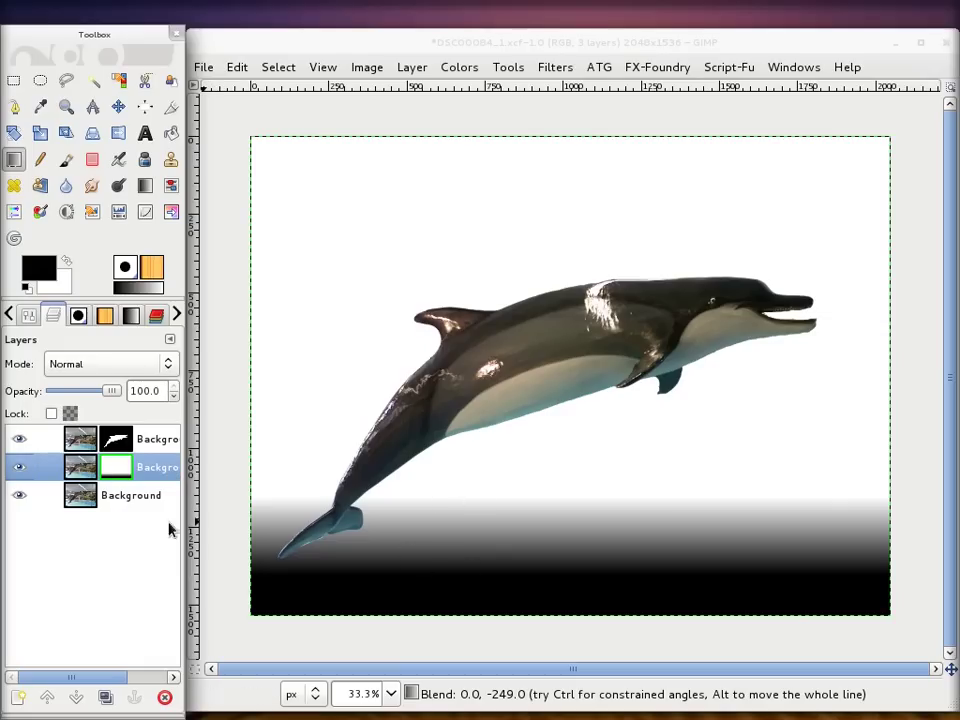
{"action": "right_click", "coordinate": [152, 466]}
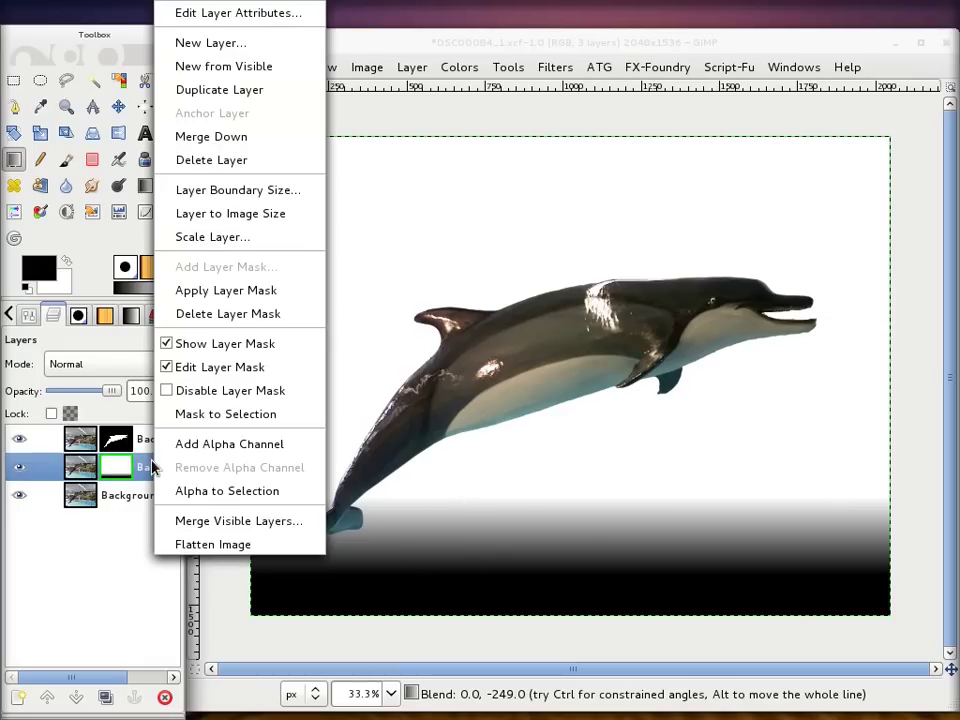
{"action": "left_click", "coordinate": [220, 343]}
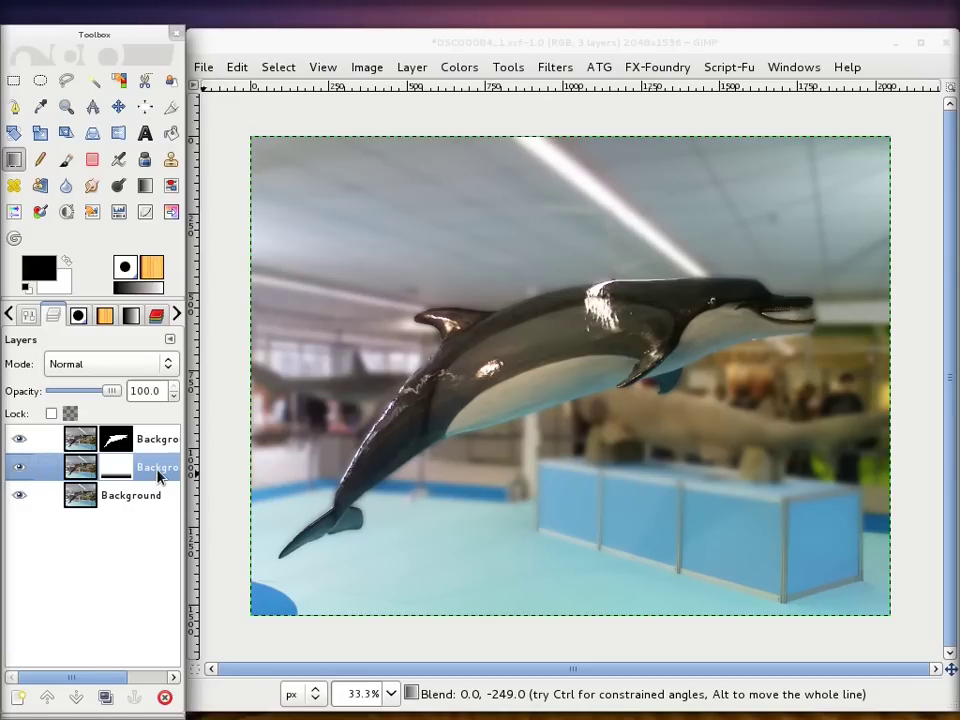
{"action": "left_click", "coordinate": [115, 467], "text": "alt"}
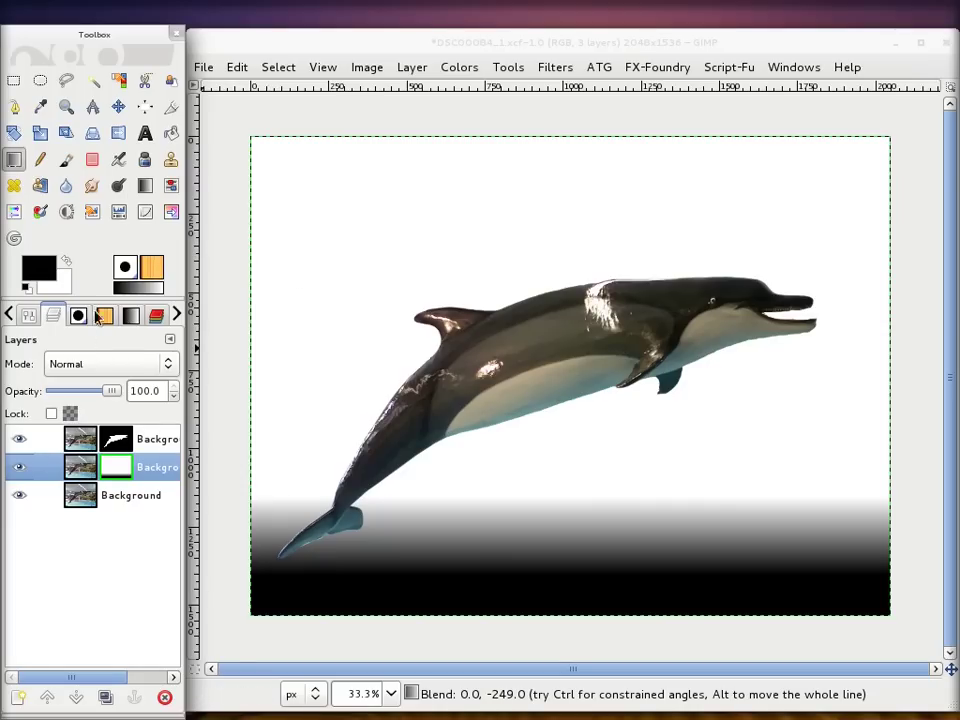
{"action": "double_click", "coordinate": [14, 163]}
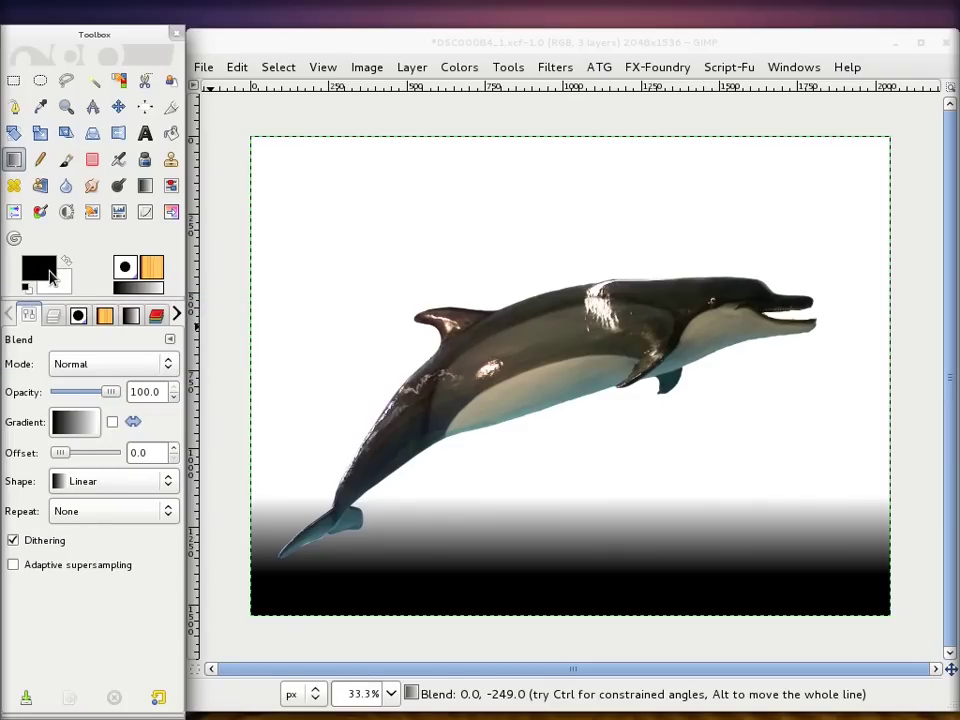
{"action": "left_click", "coordinate": [52, 316]}
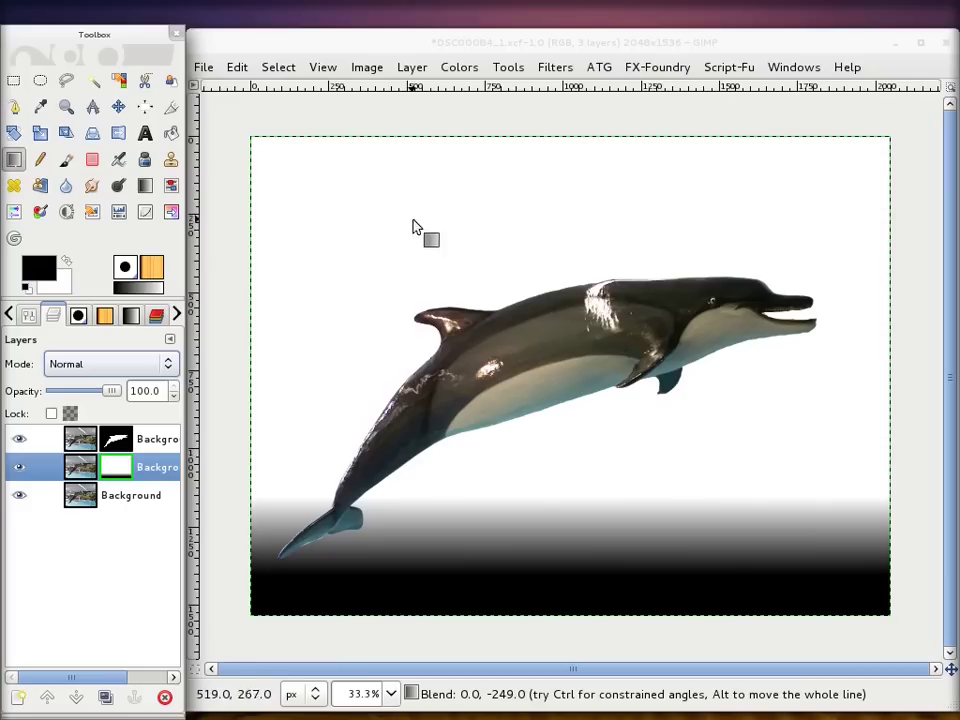
{"action": "right_click", "coordinate": [124, 467]}
{"action": "left_click", "coordinate": [137, 346]}
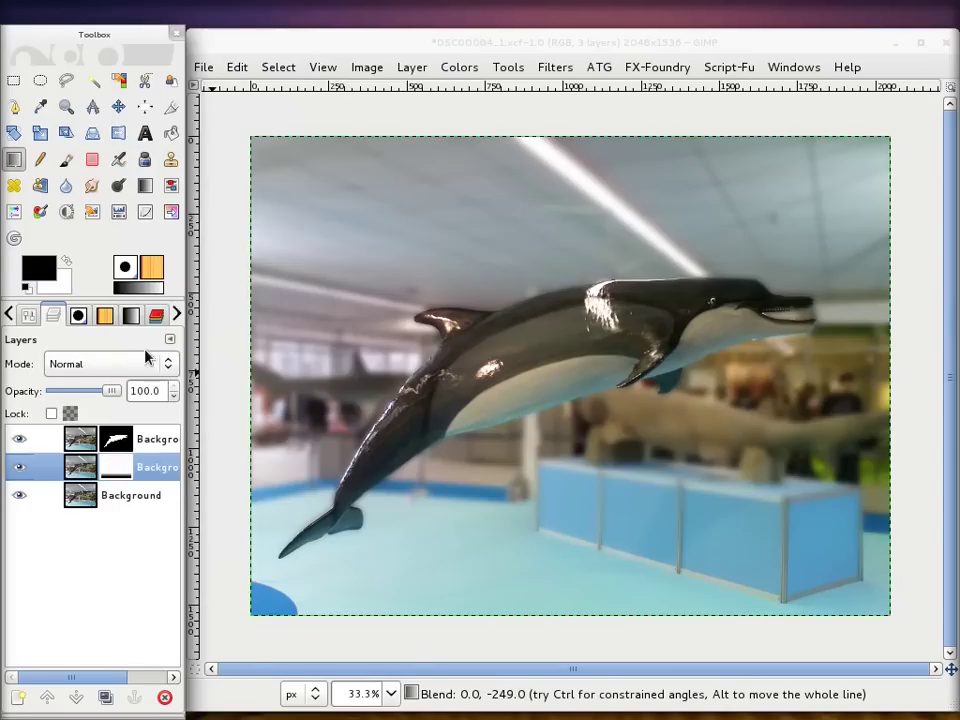